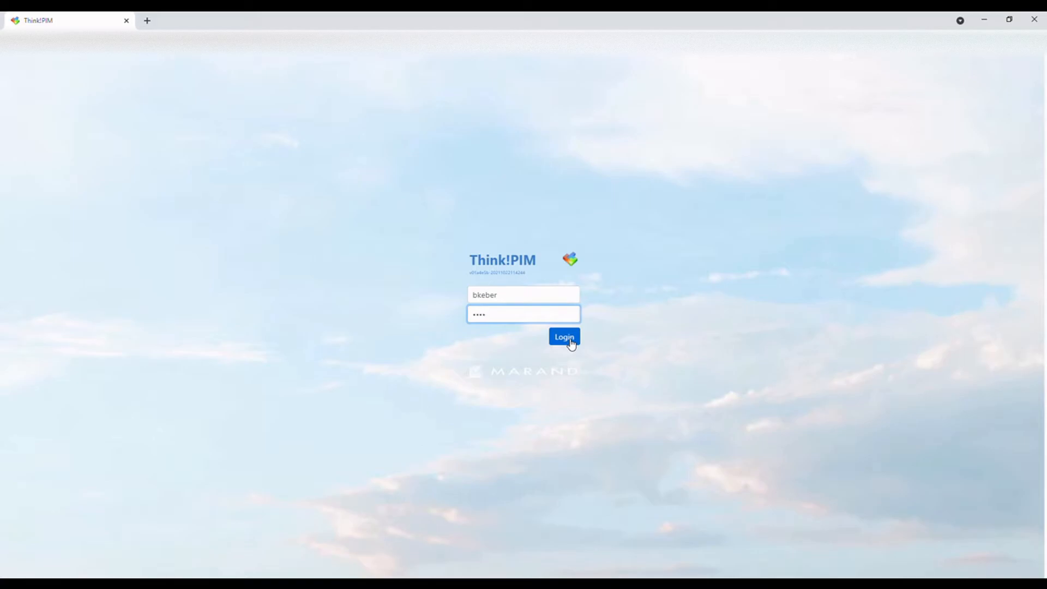
# Log in and open the Services list
pyautogui.click(570, 339)
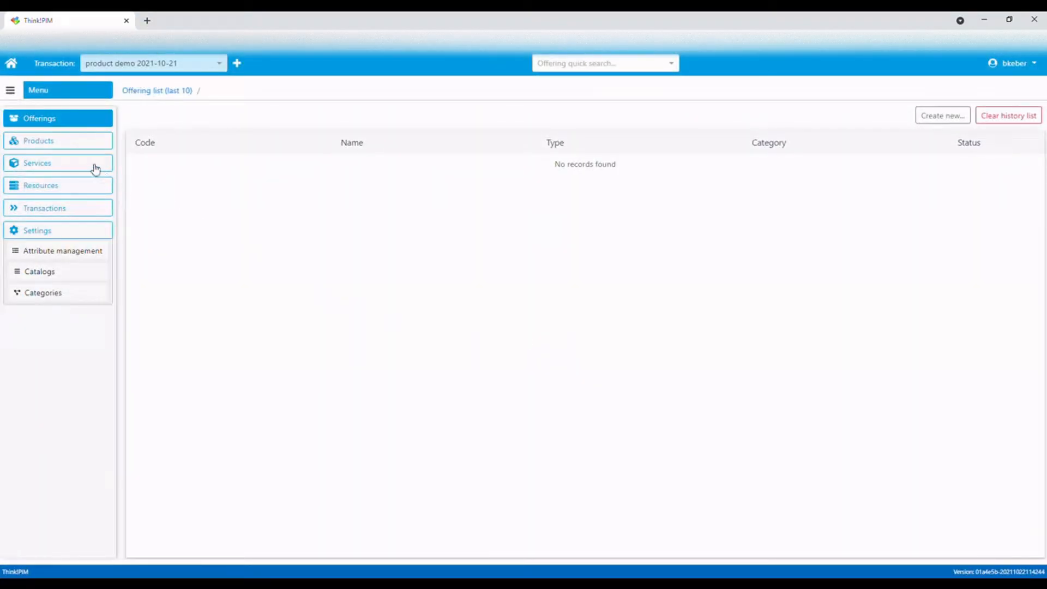
pyautogui.click(90, 167)
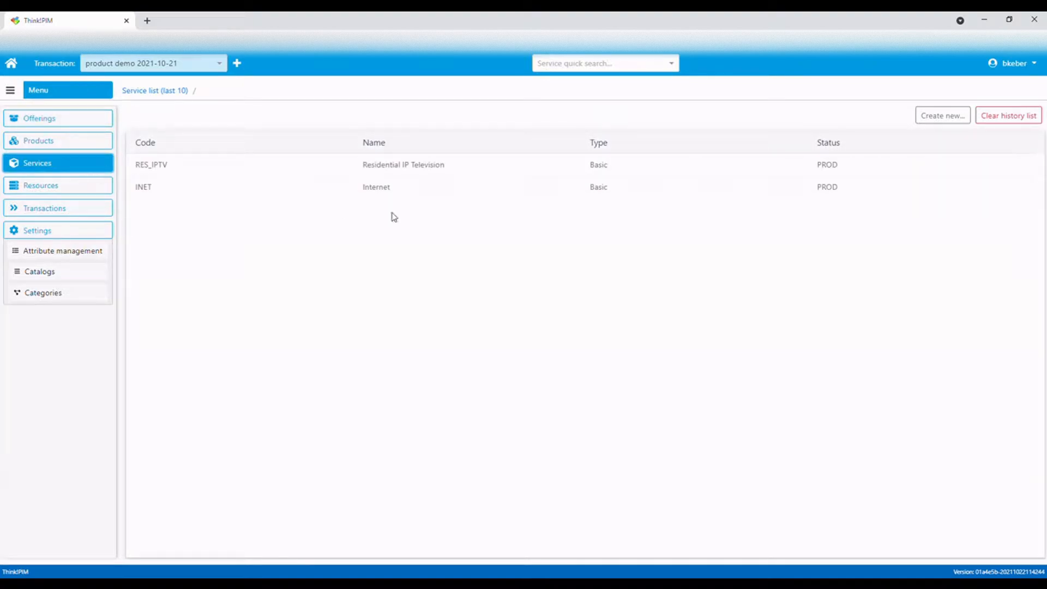
# Start creating a new service with product line B2C and service type Basic
pyautogui.click(938, 122)
pyautogui.click(824, 166)
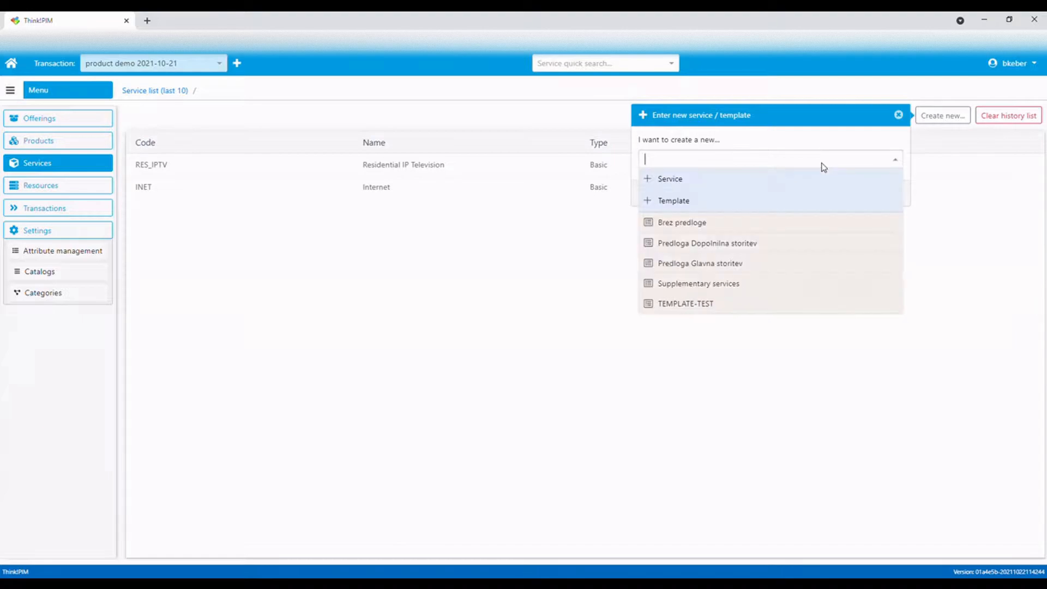
pyautogui.click(713, 183)
pyautogui.click(790, 186)
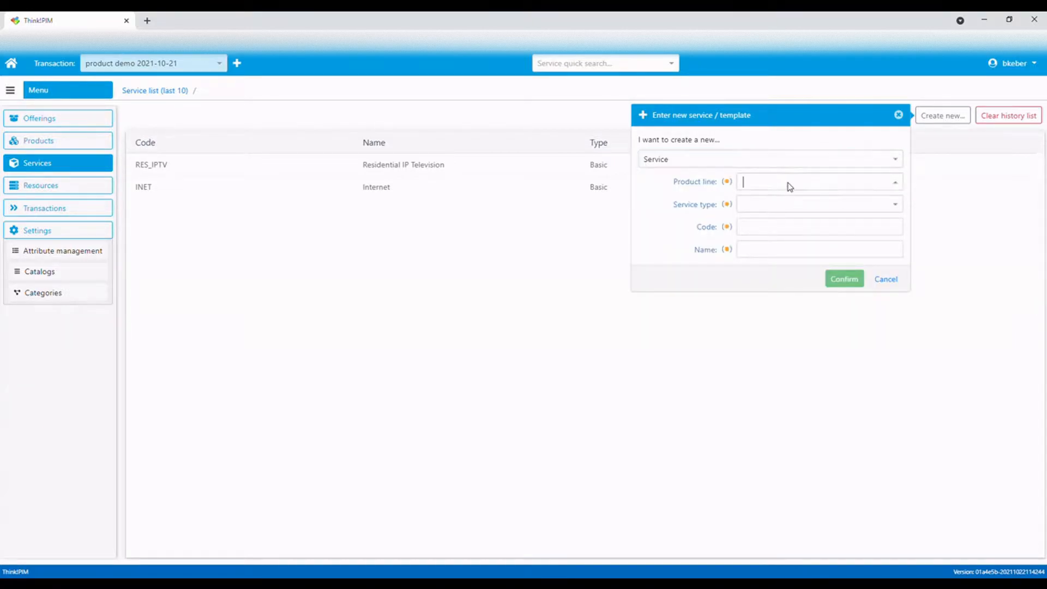
pyautogui.click(779, 201)
pyautogui.click(779, 204)
pyautogui.click(758, 241)
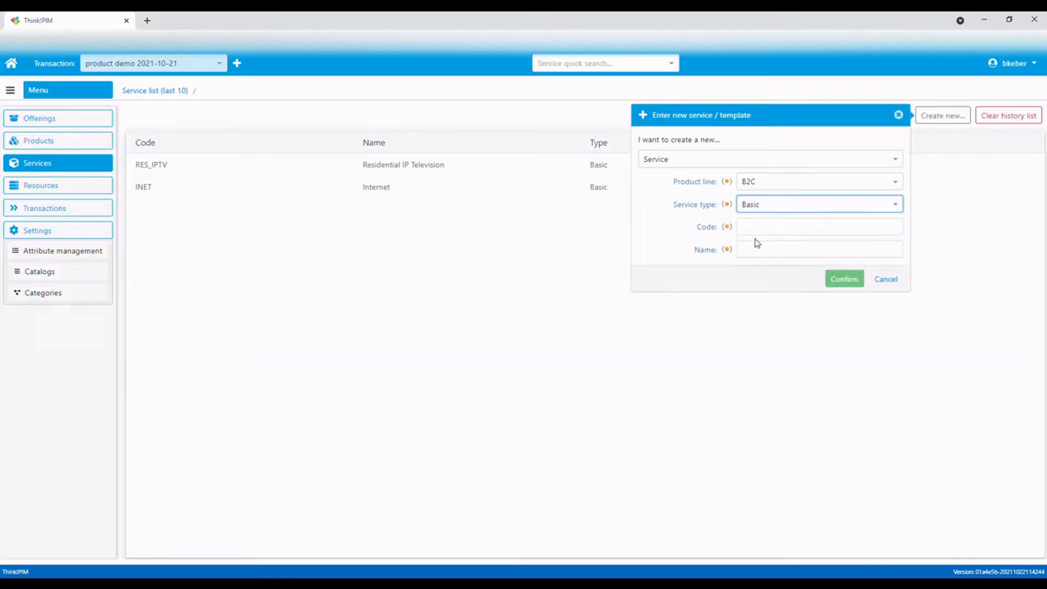
# Enter code VOIP_TEL and name VoIP Telephony, confirm, and save the new service
pyautogui.click(766, 232)
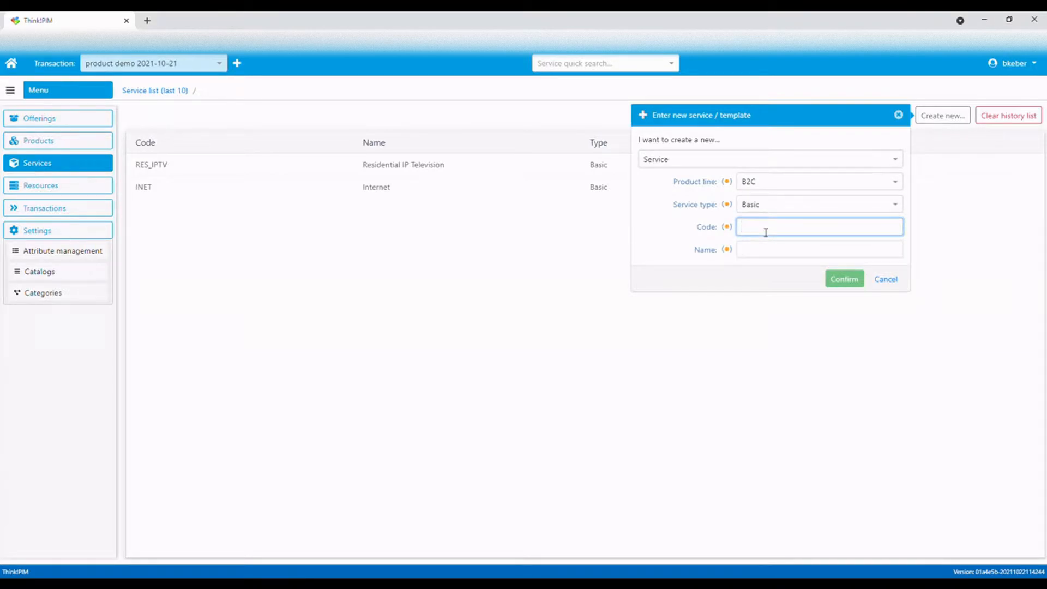
pyautogui.write('VOIP_TEL')
pyautogui.click(765, 252)
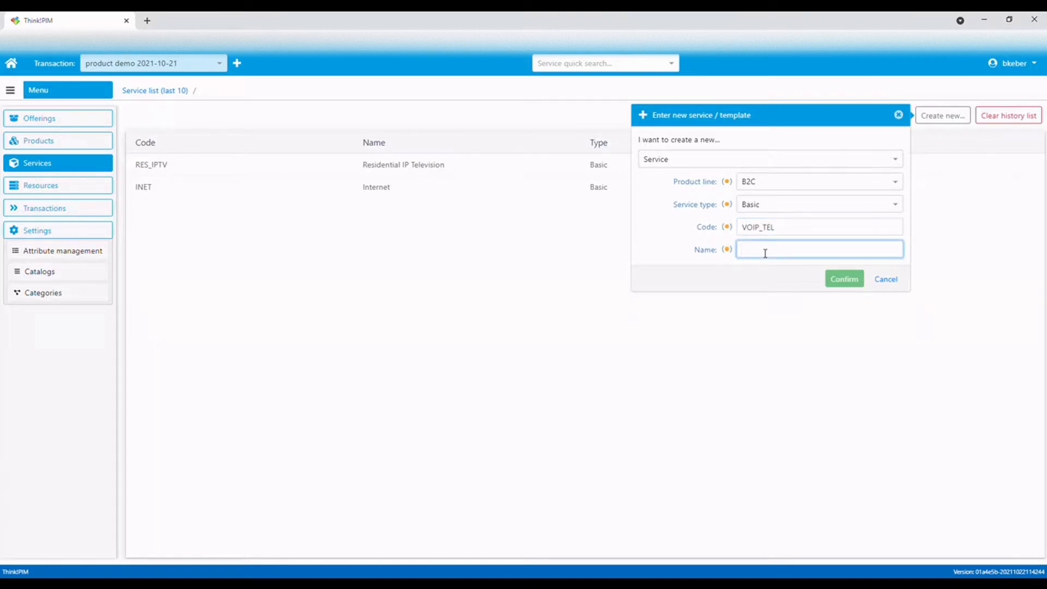
pyautogui.write('VoIP Telephony')
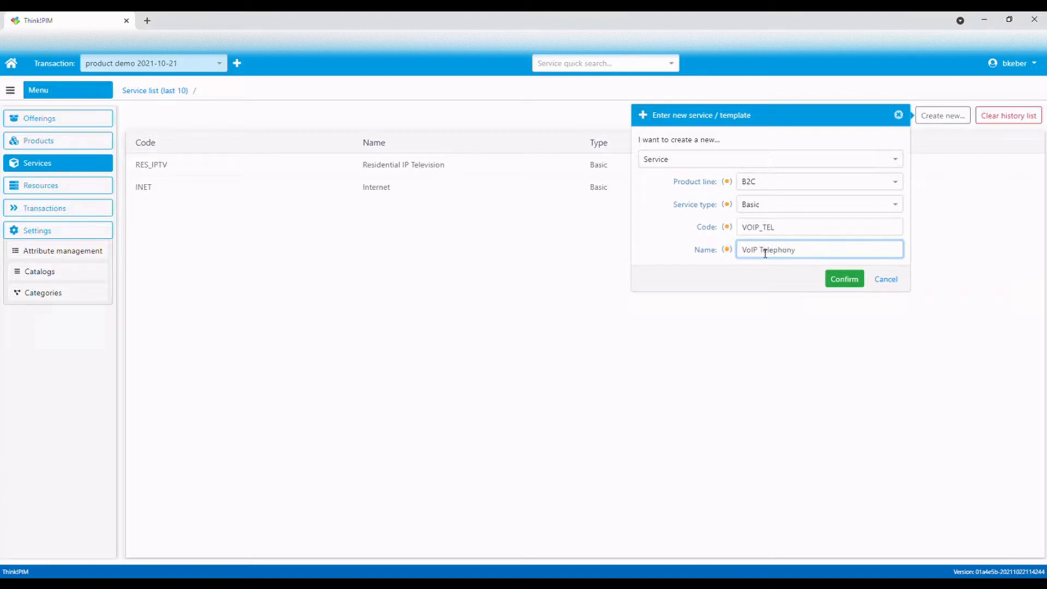
pyautogui.click(840, 285)
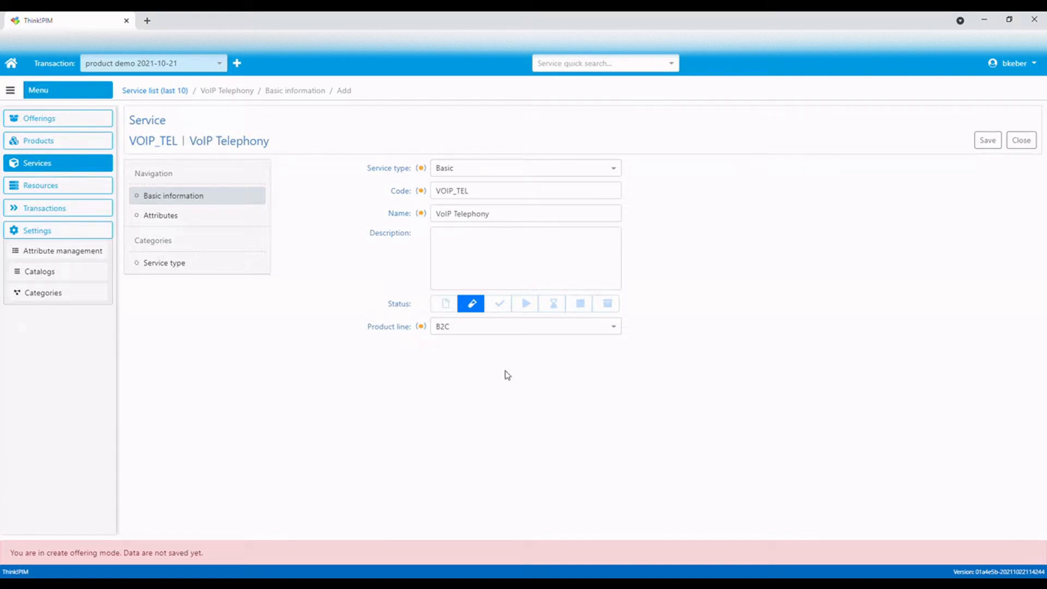
pyautogui.click(998, 142)
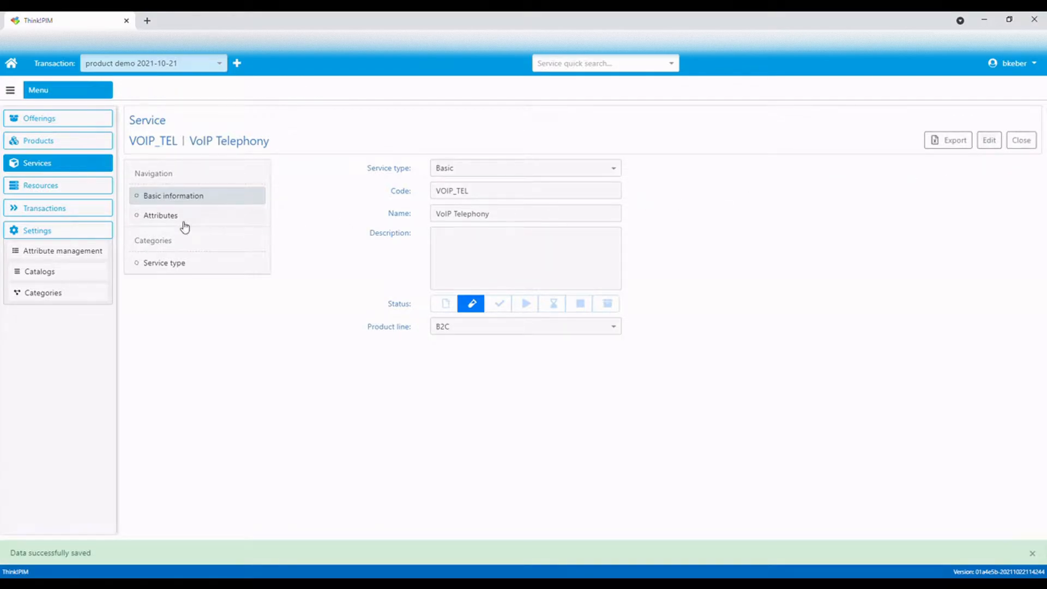
# Add the Inventory service attribute to the service with visibility 2 - HIDDEN
pyautogui.click(182, 225)
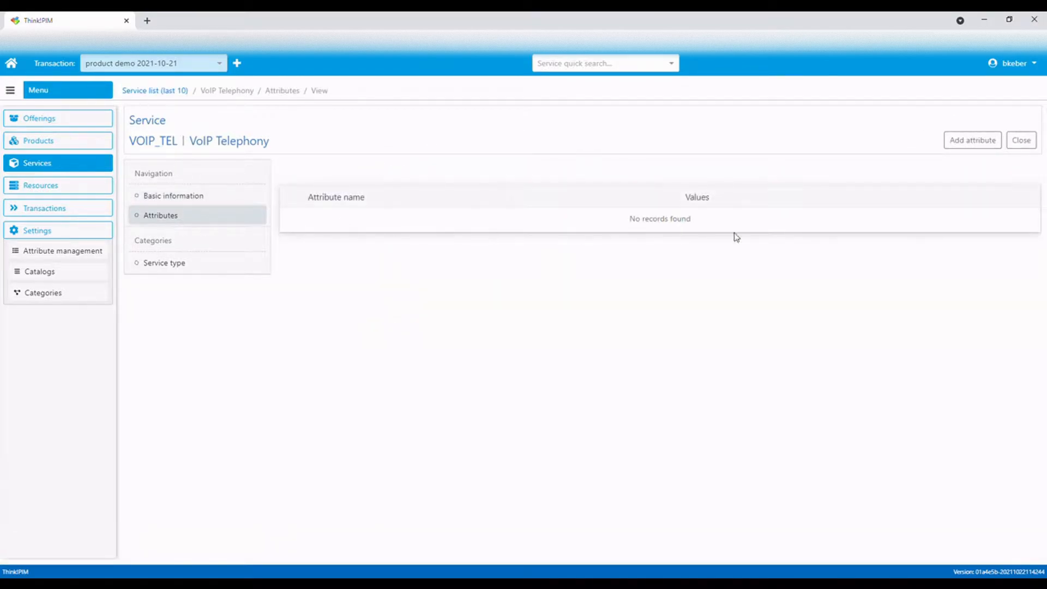
pyautogui.click(963, 143)
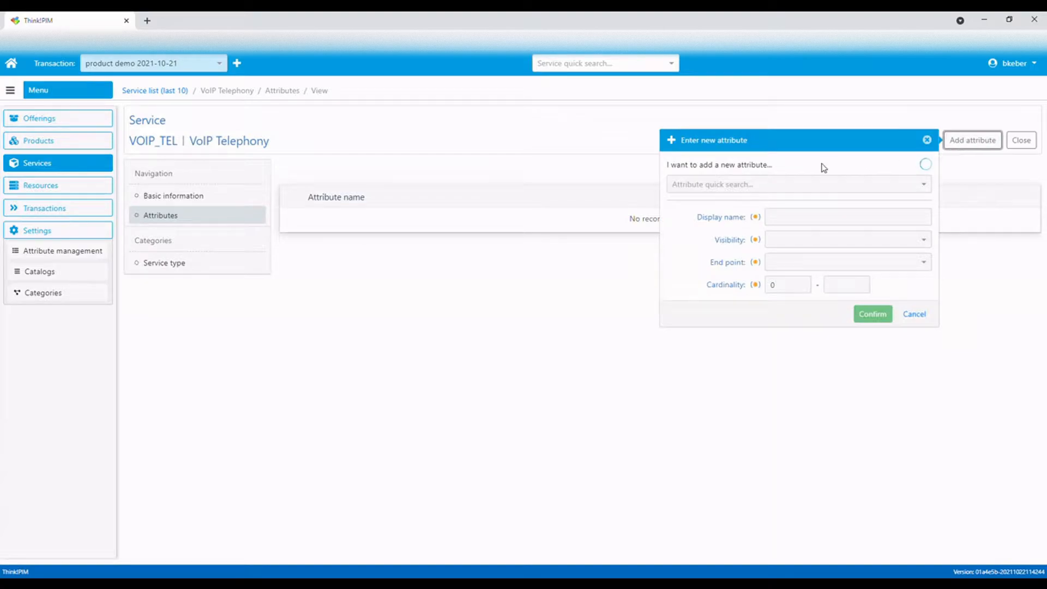
pyautogui.click(780, 189)
pyautogui.write('in')
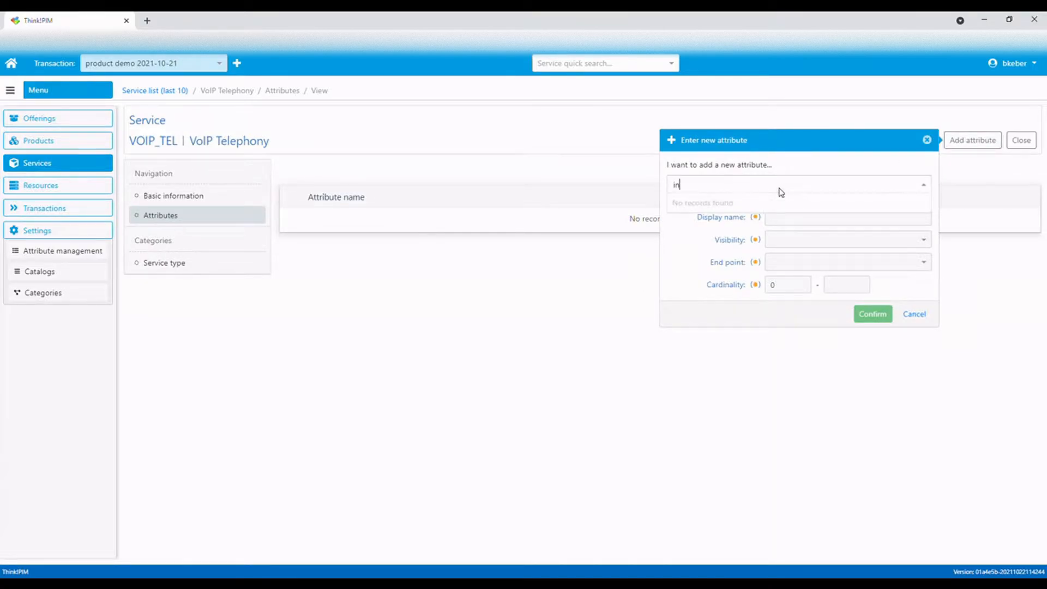
pyautogui.write('ventory')
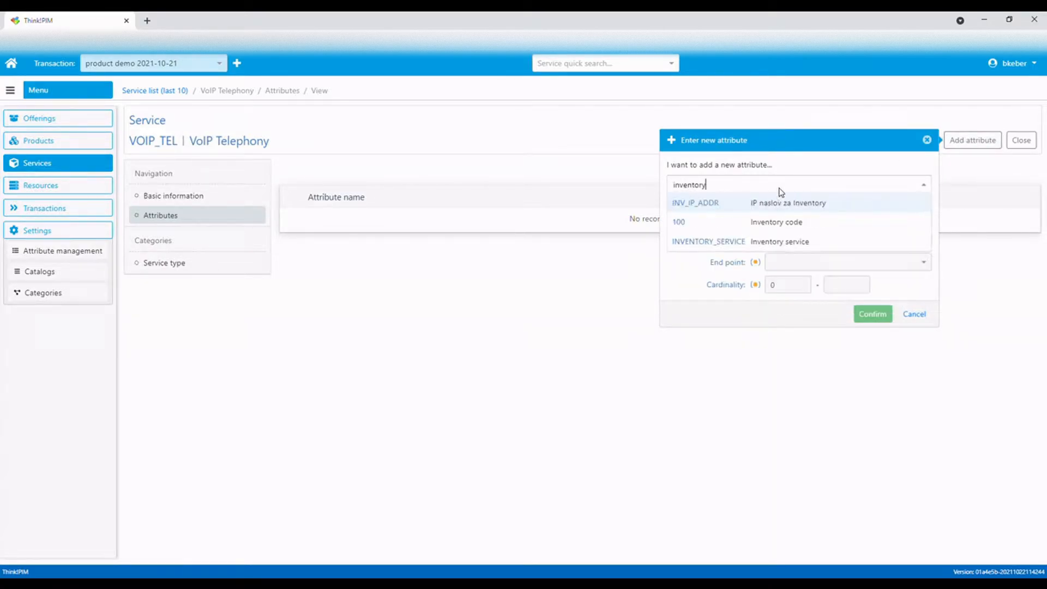
pyautogui.click(800, 243)
pyautogui.click(840, 244)
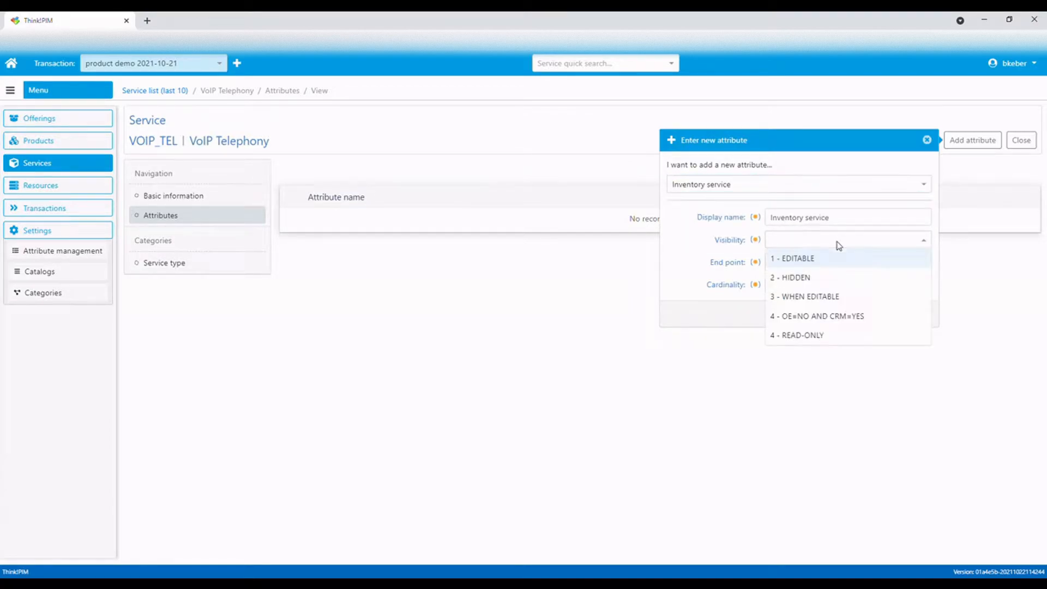
pyautogui.click(807, 279)
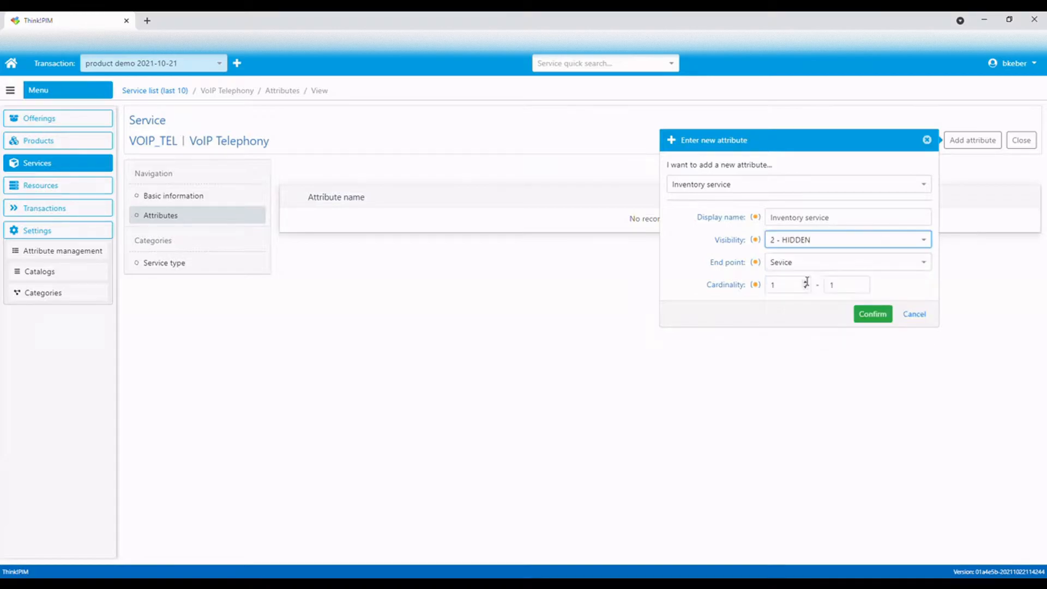
pyautogui.click(878, 319)
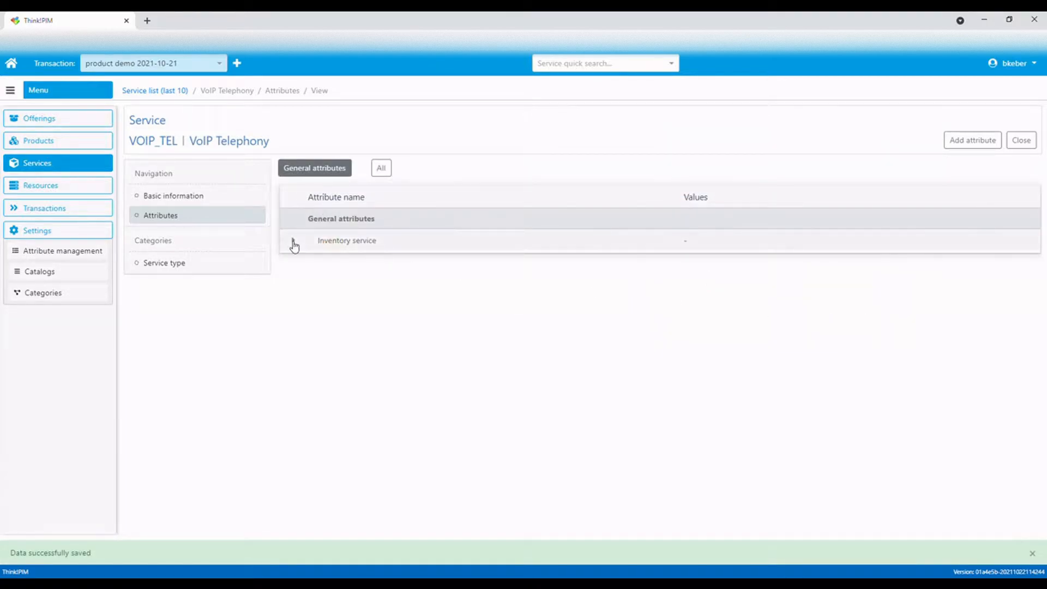
# Set the Inventory service attribute's value to Voice over IP and save it
pyautogui.click(295, 243)
pyautogui.click(990, 270)
pyautogui.click(807, 297)
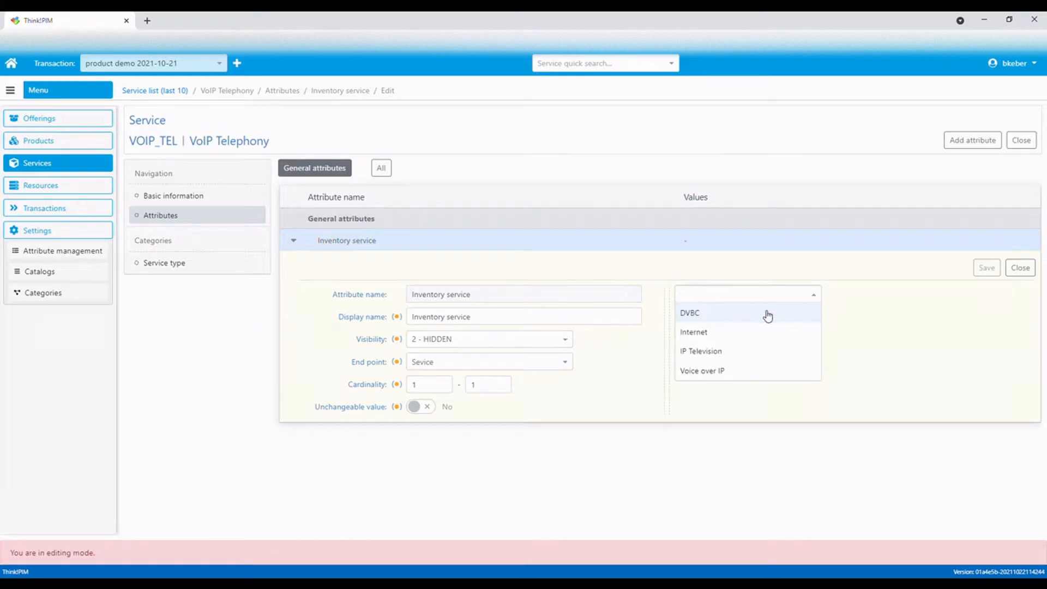
pyautogui.click(715, 371)
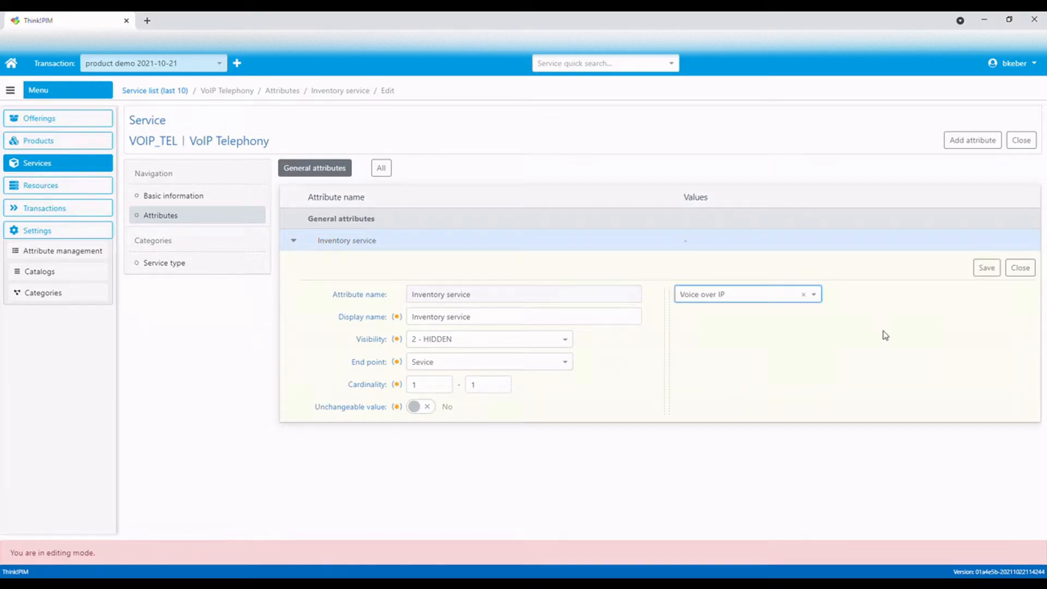
pyautogui.click(987, 269)
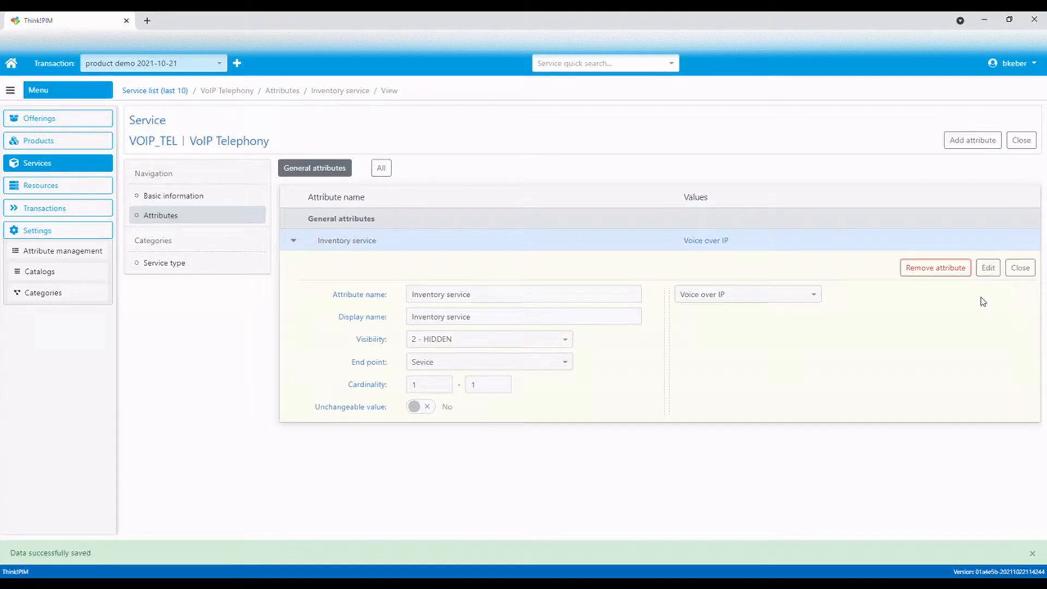
pyautogui.click(298, 245)
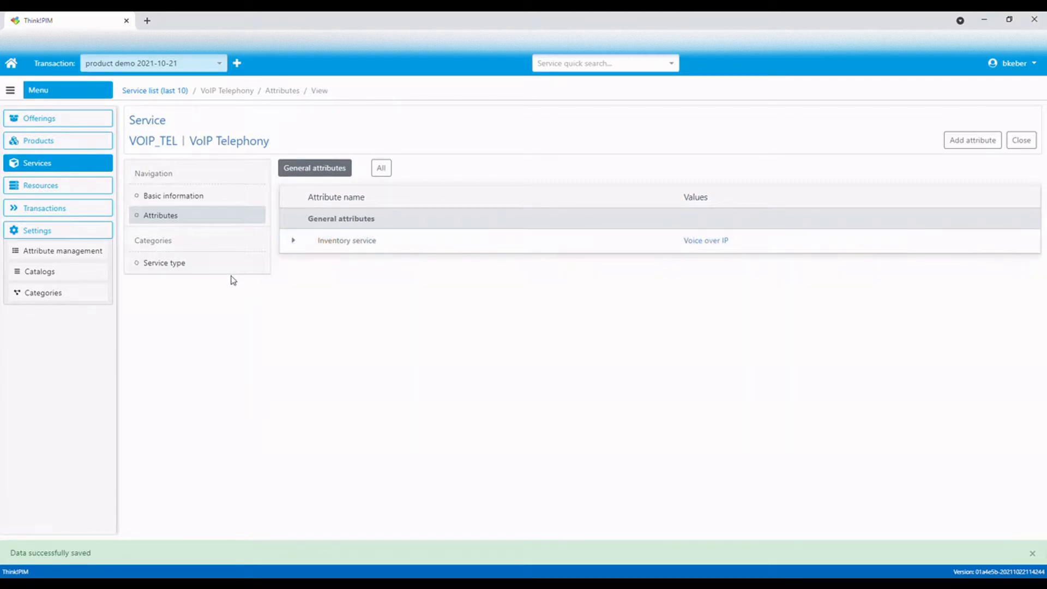
# Assign the CustomerFacingService service type category to the service and save
pyautogui.click(224, 270)
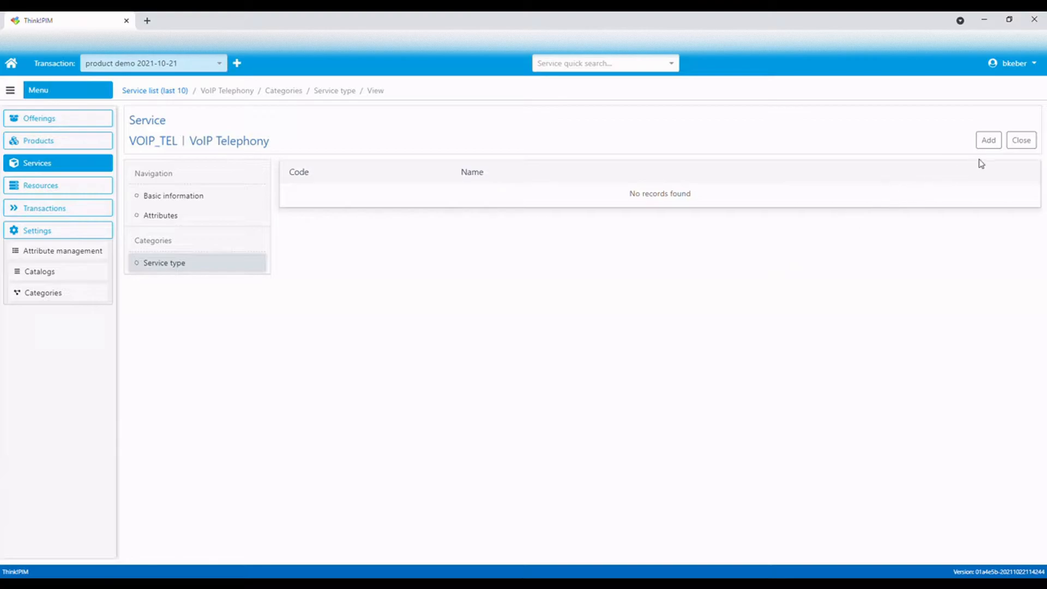
pyautogui.click(996, 145)
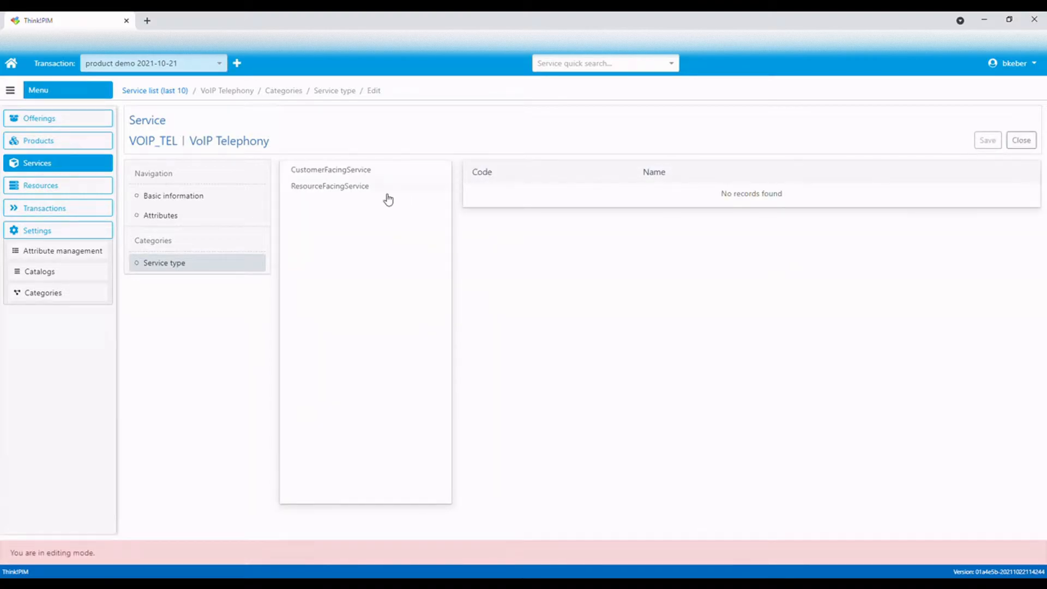
pyautogui.click(344, 170)
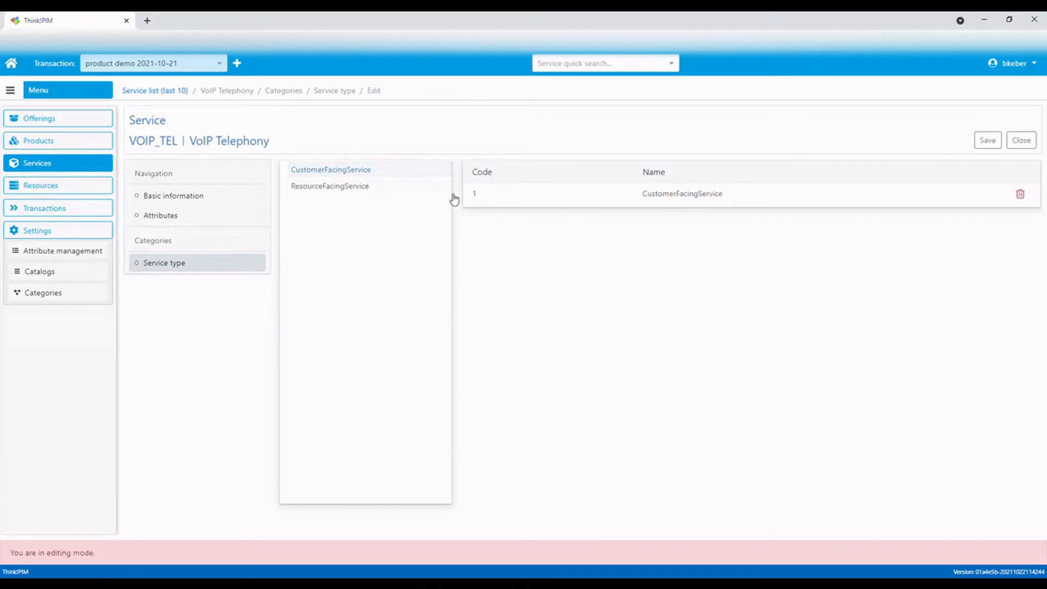
pyautogui.click(990, 142)
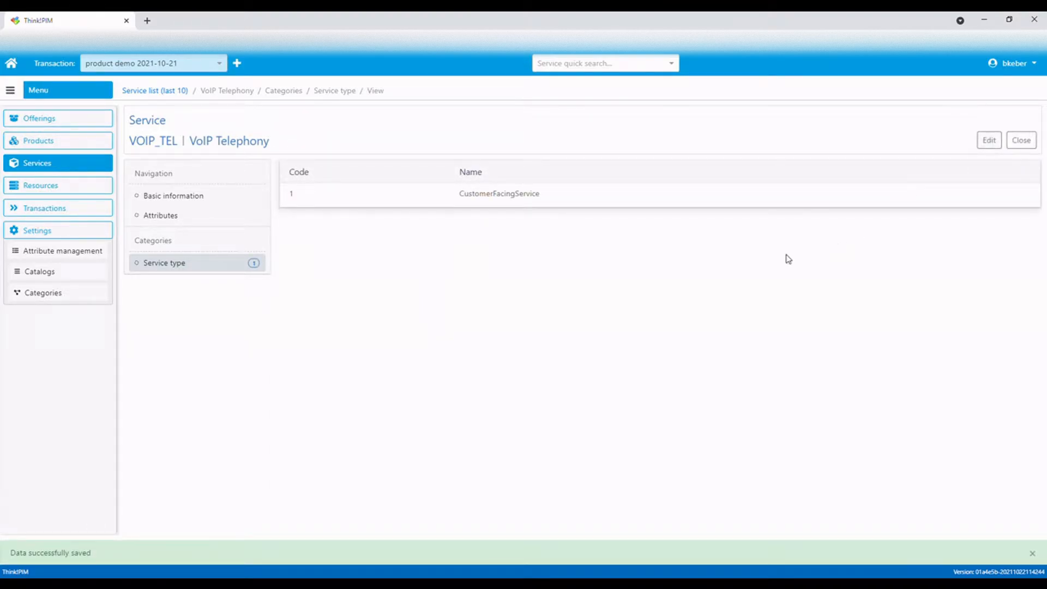
# Create a new catalog with code Service_Class and name Service class
pyautogui.click(40, 276)
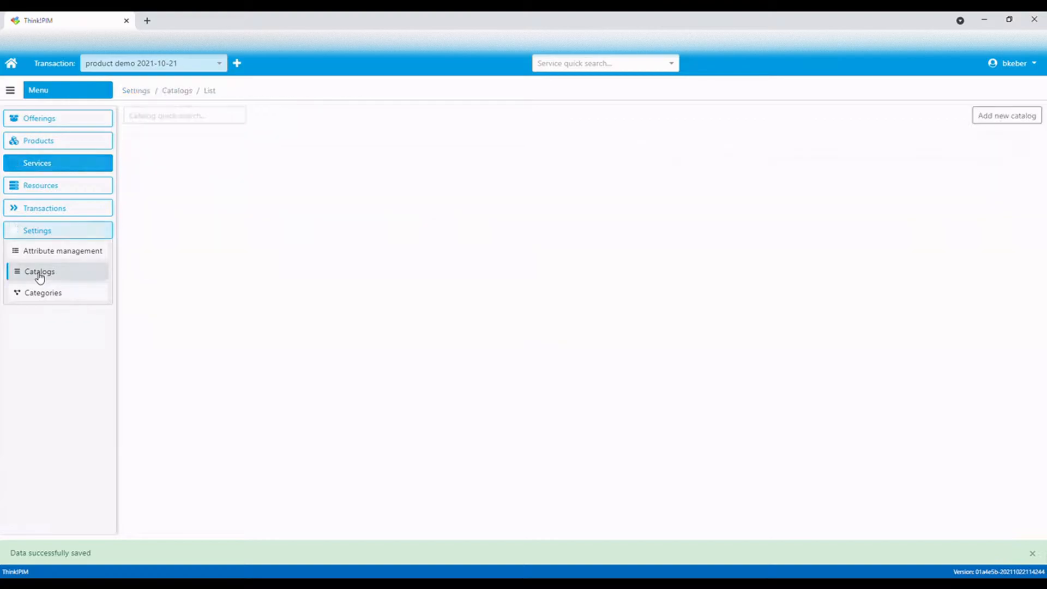
pyautogui.click(1007, 116)
pyautogui.click(860, 148)
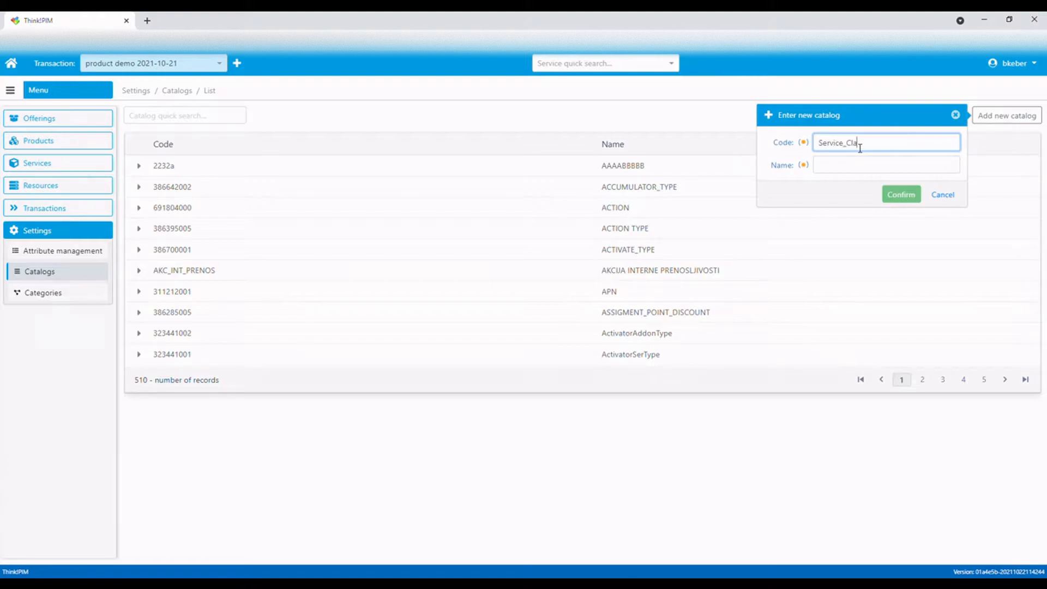
pyautogui.click(863, 173)
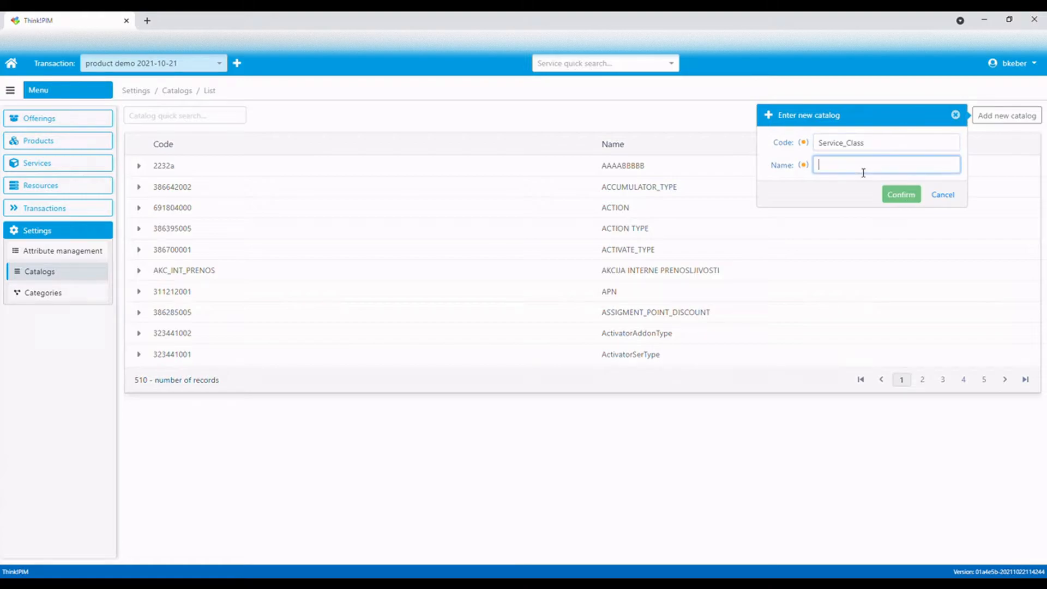
pyautogui.write('Service class')
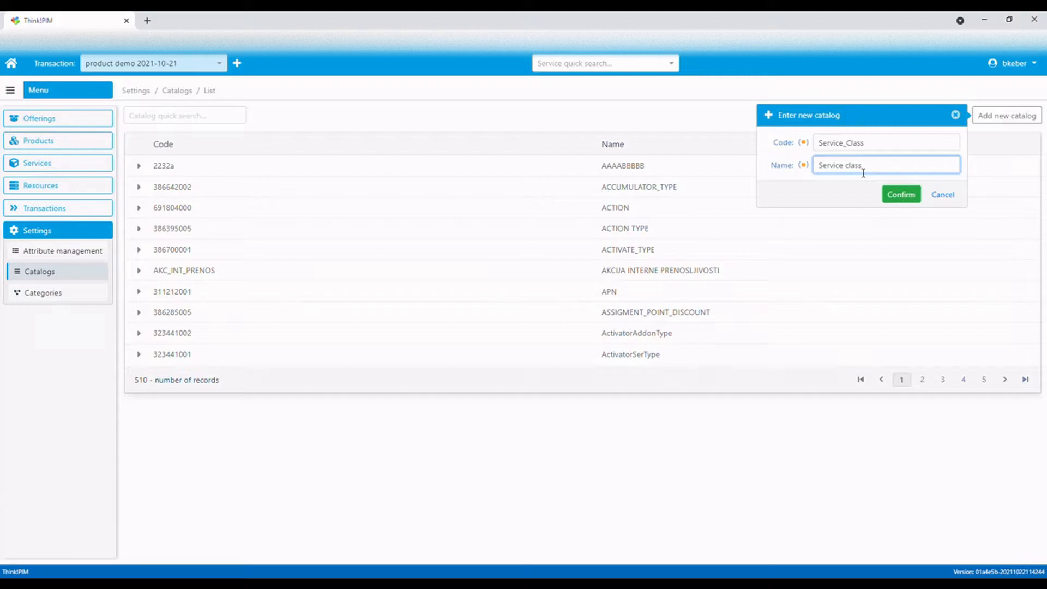
pyautogui.click(901, 194)
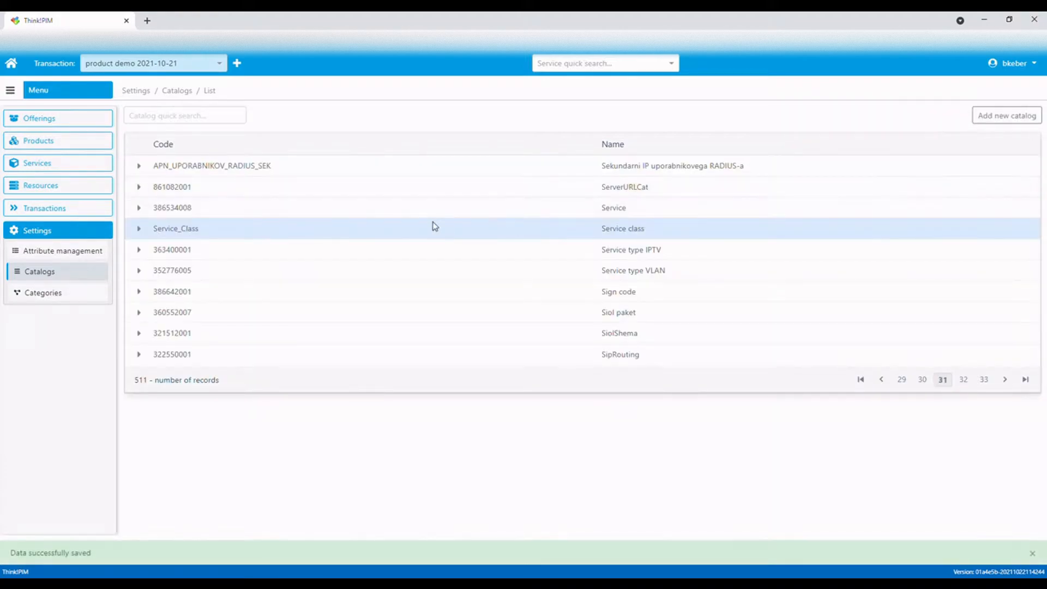
# Add an element with code RES and name Residential to the Service_Class catalog
pyautogui.click(140, 230)
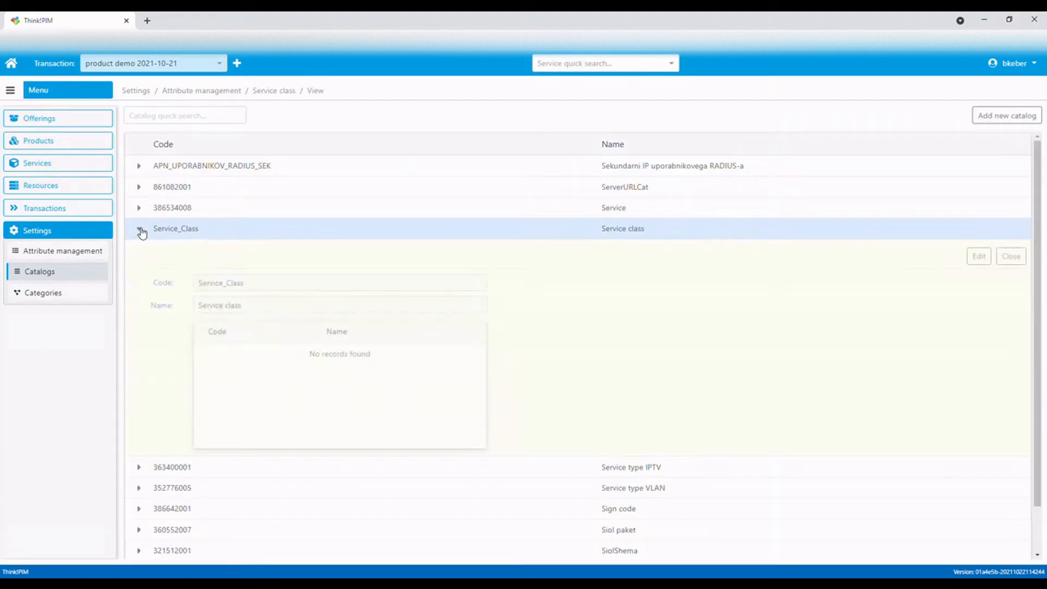
pyautogui.click(979, 257)
pyautogui.click(534, 329)
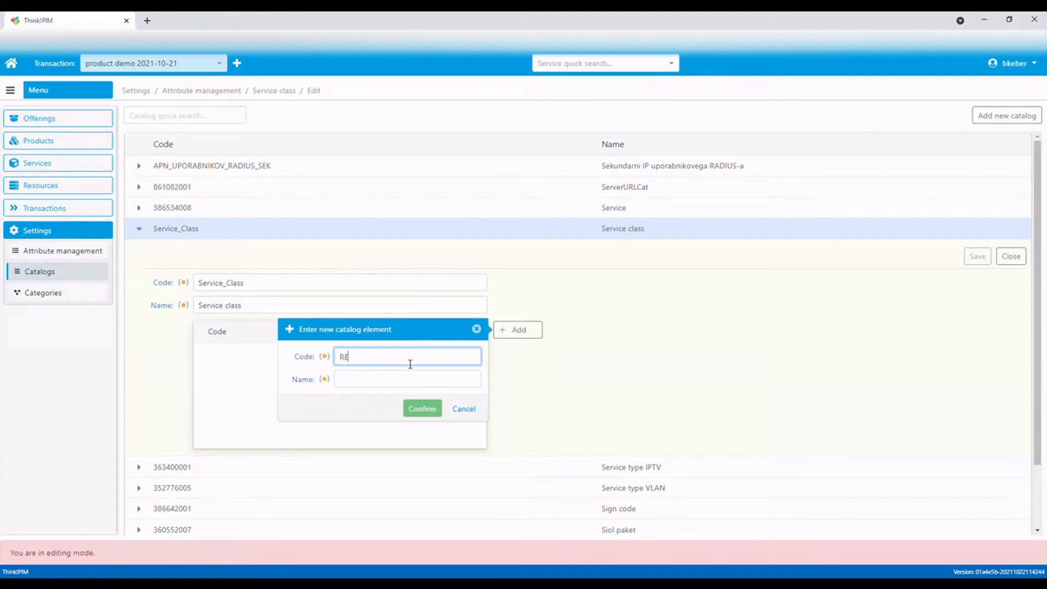
pyautogui.click(350, 382)
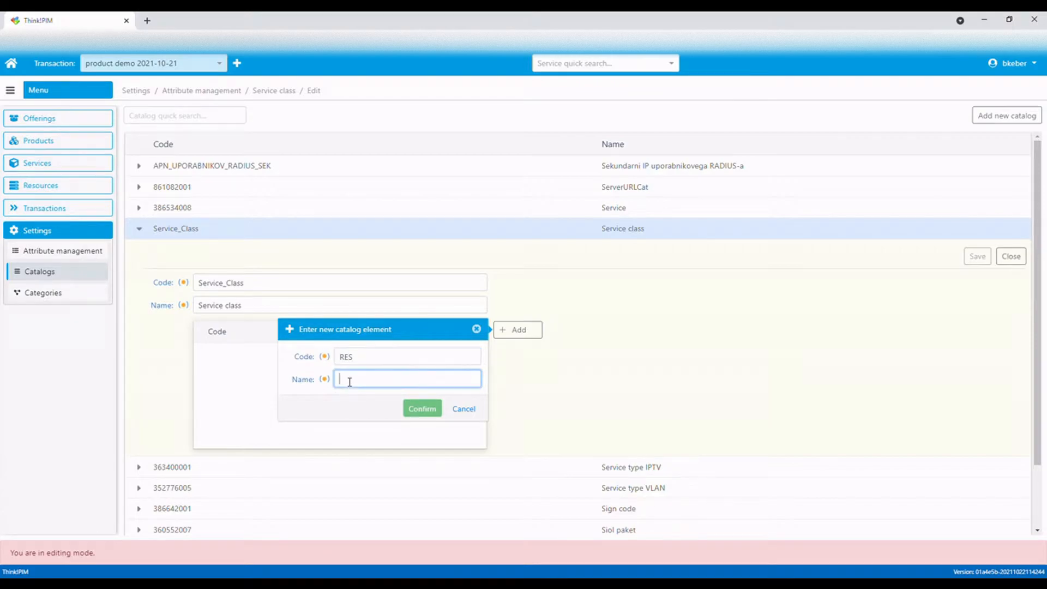
pyautogui.write('Residential')
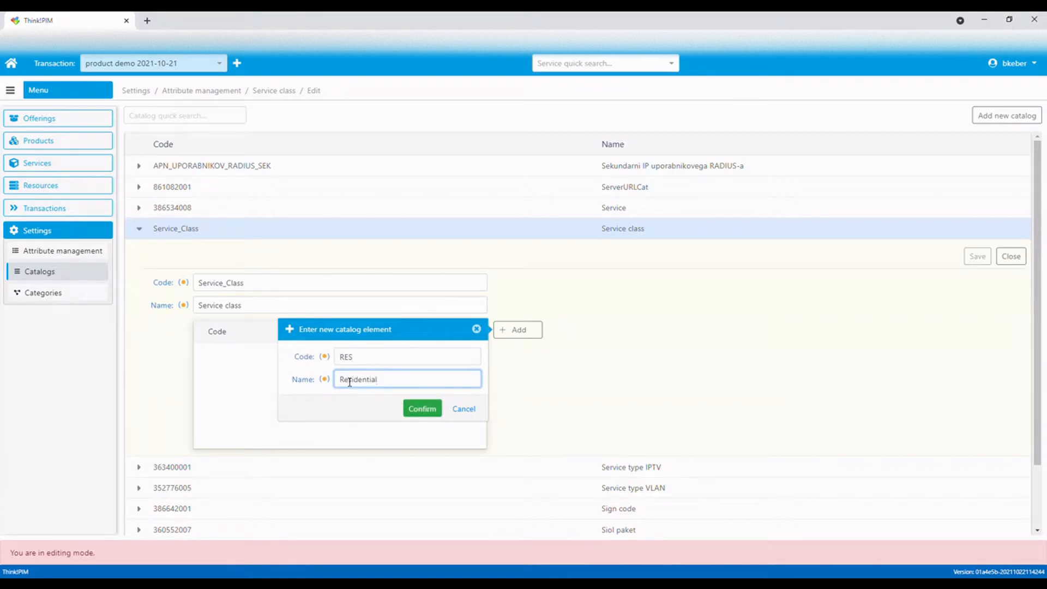
pyautogui.click(425, 412)
# Add a second element with code CORP and name Corporate to the Service_Class catalog
pyautogui.click(514, 329)
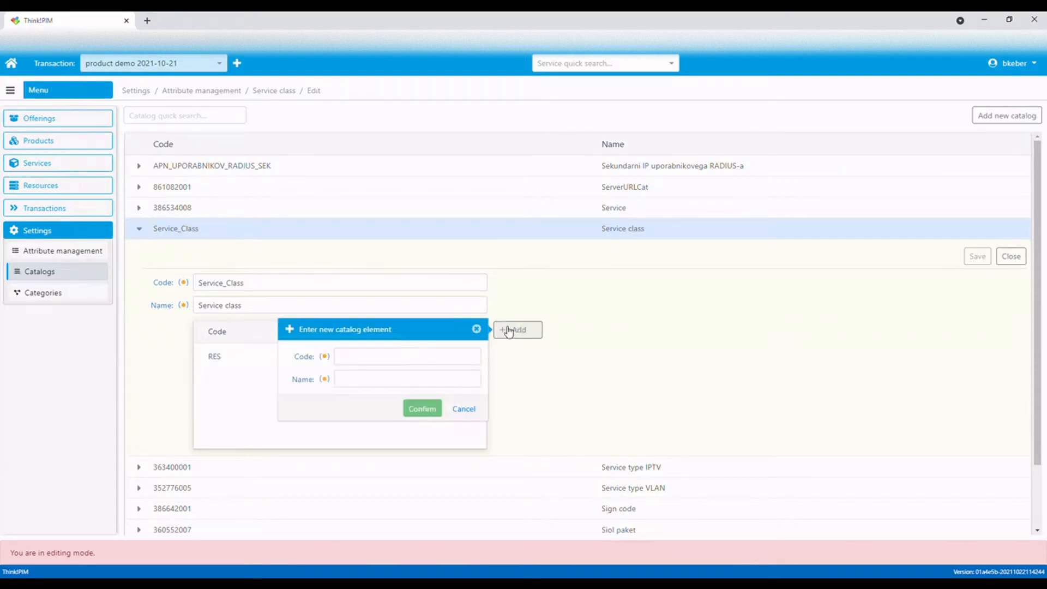
pyautogui.click(417, 361)
pyautogui.write('CORP')
pyautogui.click(387, 387)
pyautogui.write('Corporate')
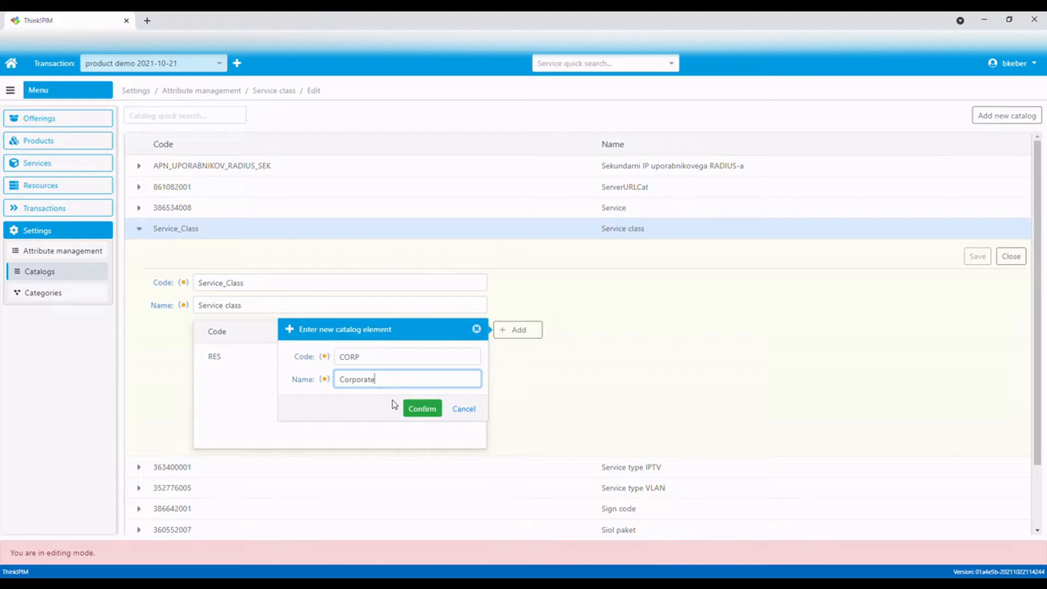
pyautogui.click(417, 411)
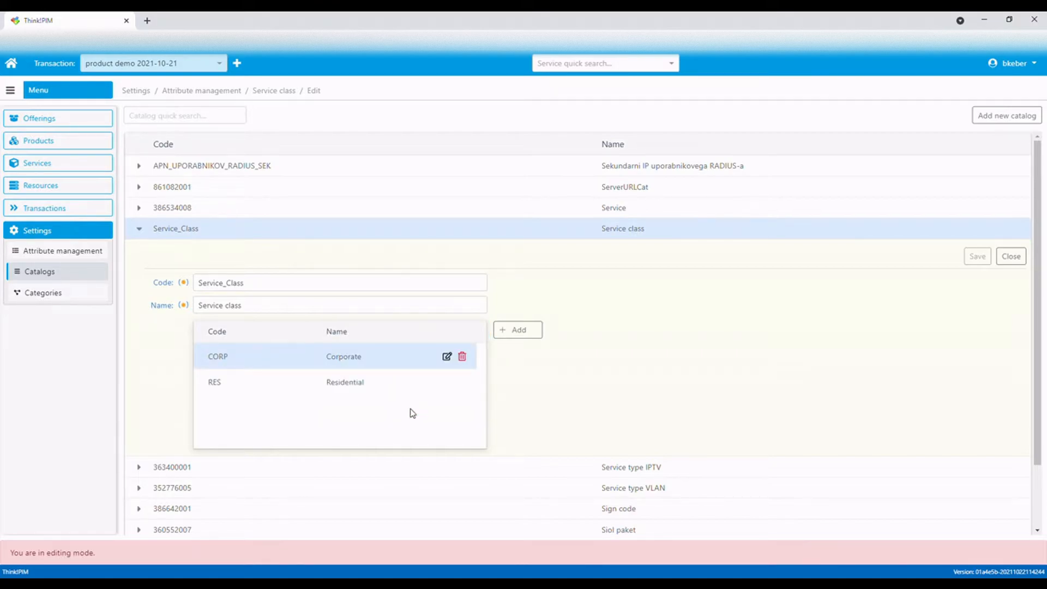
# Create a new attribute in the General attributes group with code VOIP_SERVICE_CLASS and name and display name VoIP Service Class
pyautogui.click(51, 255)
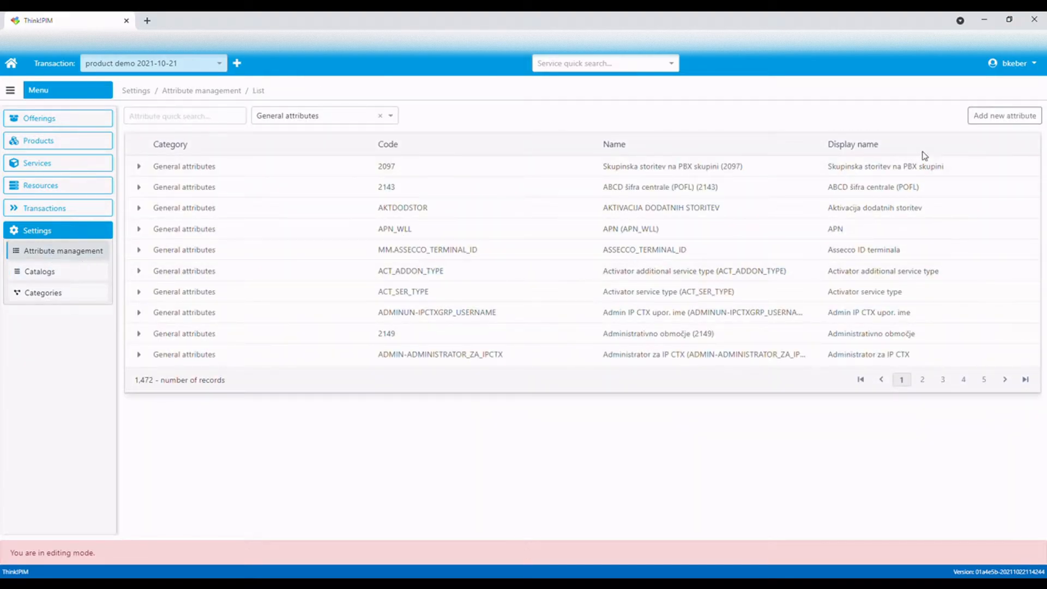
pyautogui.click(1018, 116)
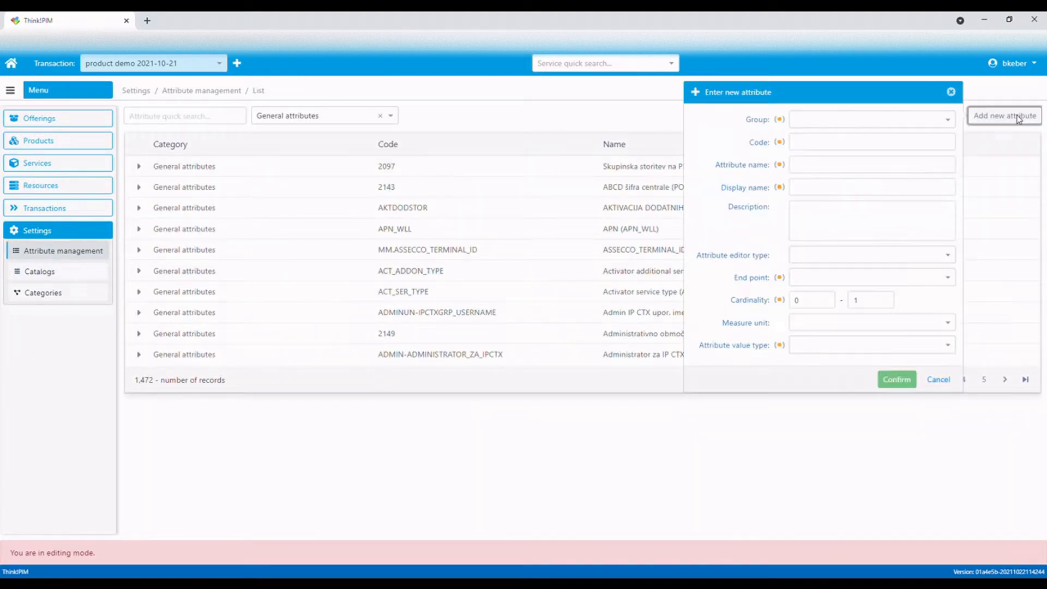
pyautogui.click(864, 123)
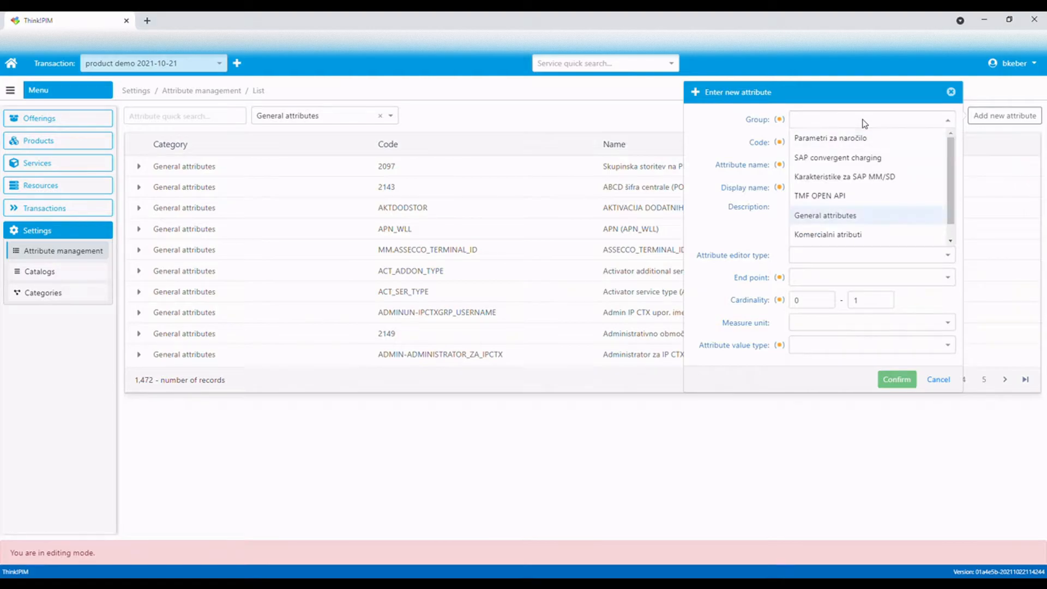
pyautogui.click(829, 216)
pyautogui.click(833, 150)
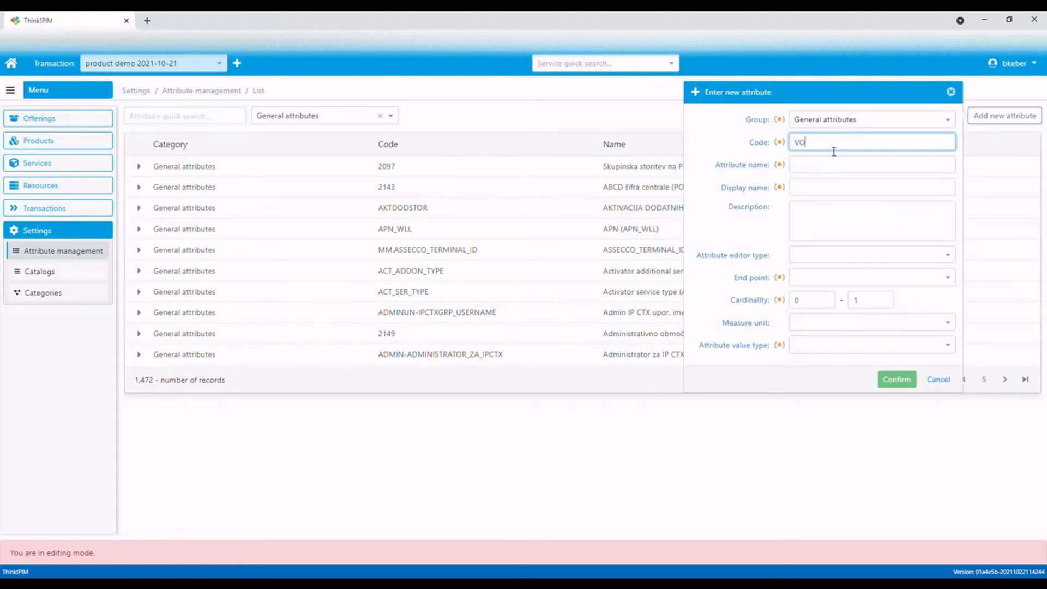
pyautogui.write('VOIP_SERVICE_CLASS')
pyautogui.click(826, 173)
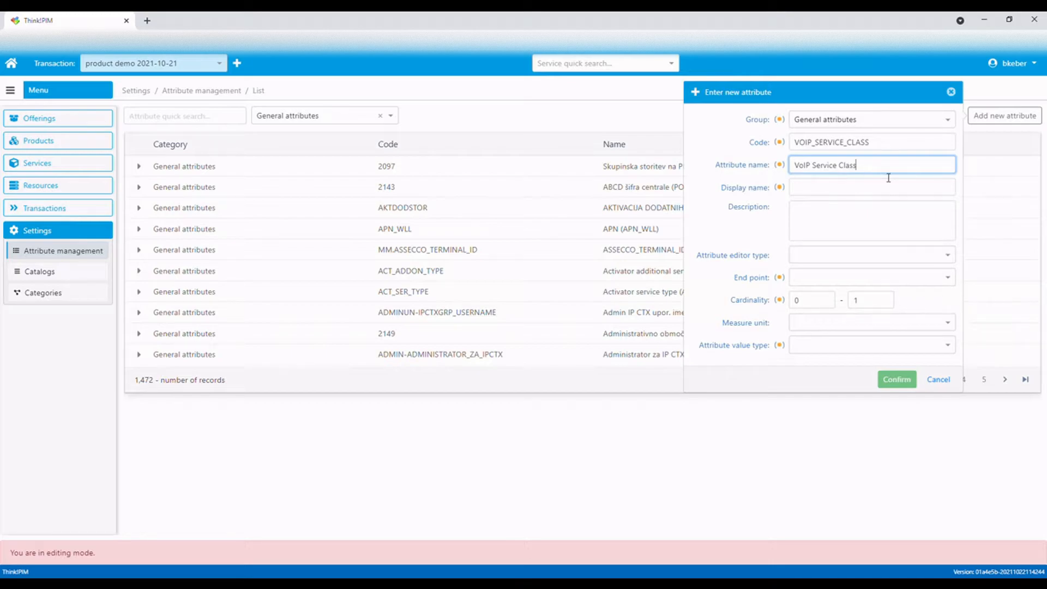
pyautogui.moveTo(890, 176); pyautogui.dragTo(780, 166)
pyautogui.hotkey('ctrl', 'c')
pyautogui.click(837, 191)
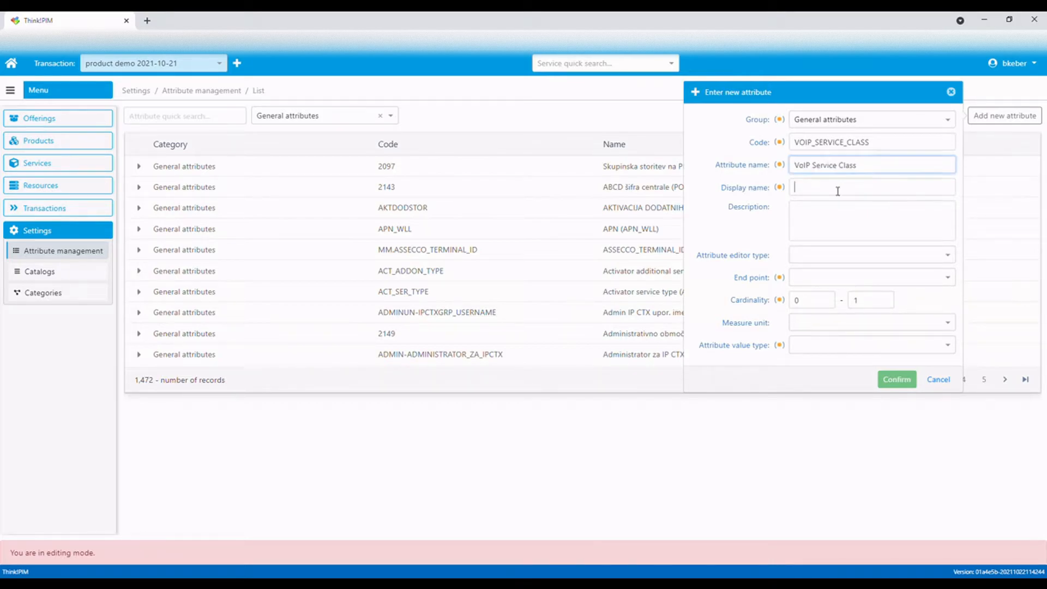
pyautogui.hotkey('ctrl', 'v')
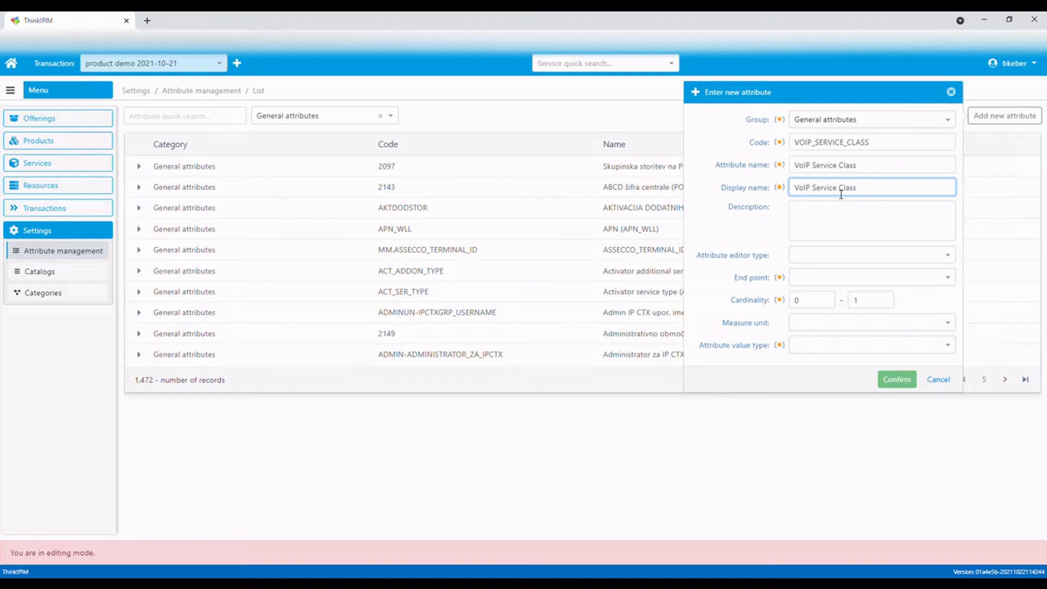
# Set the new attribute's end point to Assigned product, cardinality 1 to 1, value type Catalogue using Service_Class, and confirm
pyautogui.click(832, 282)
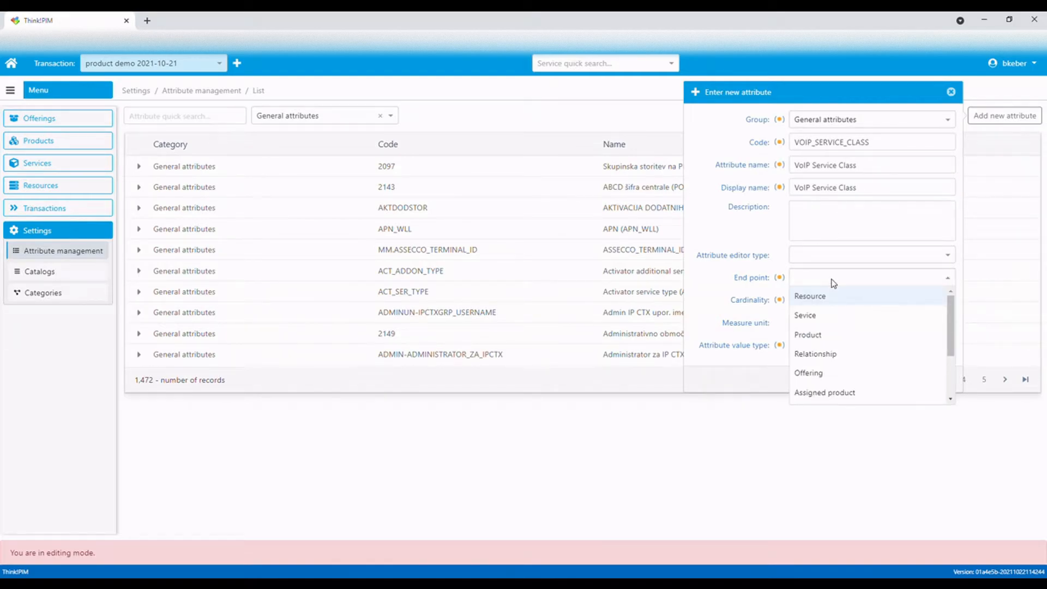
pyautogui.click(825, 393)
pyautogui.click(807, 306)
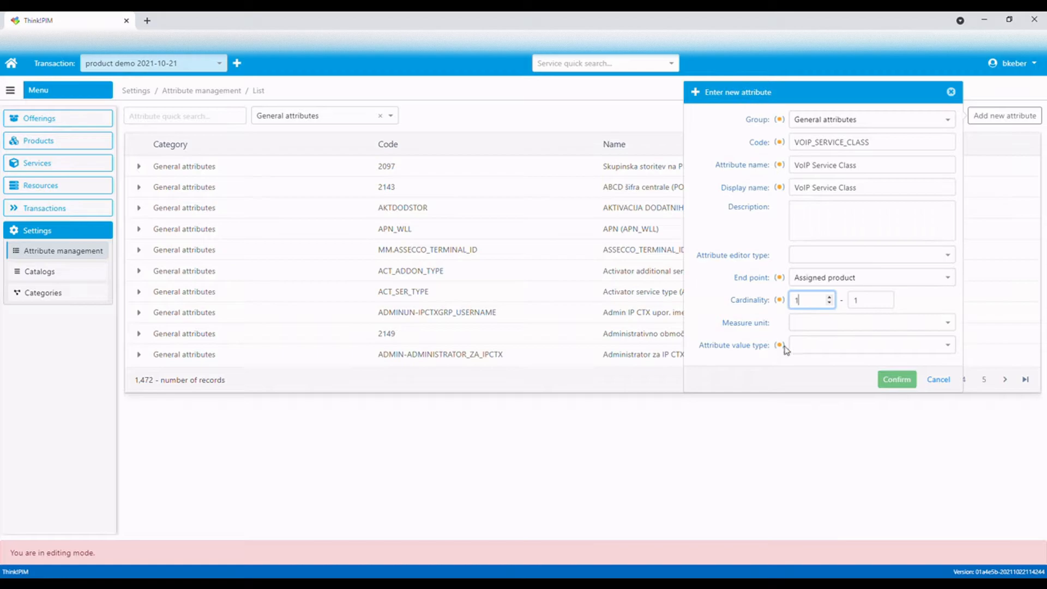
pyautogui.click(820, 350)
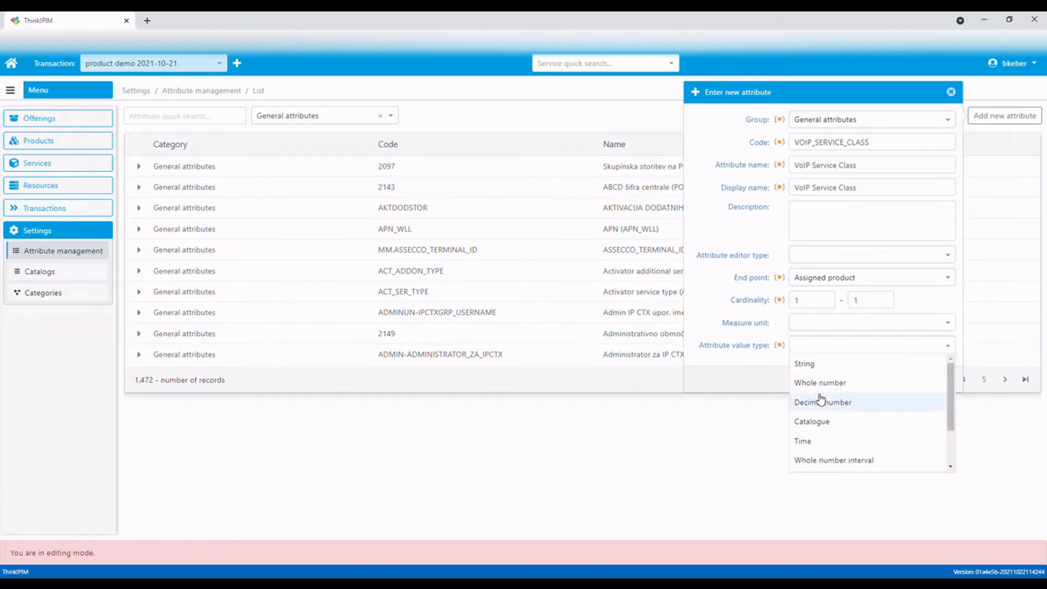
pyautogui.click(816, 425)
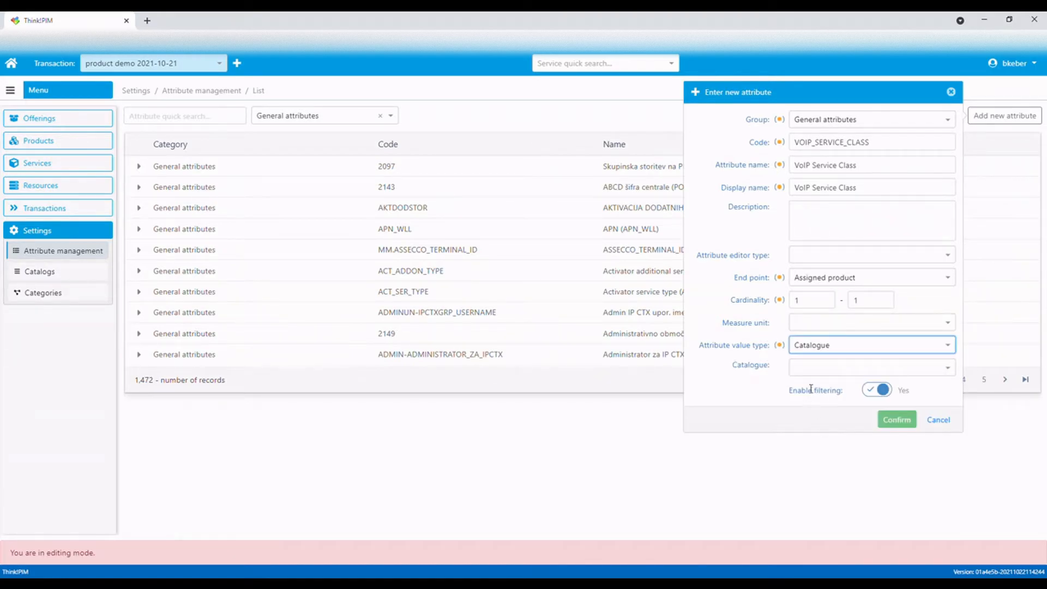
pyautogui.click(818, 368)
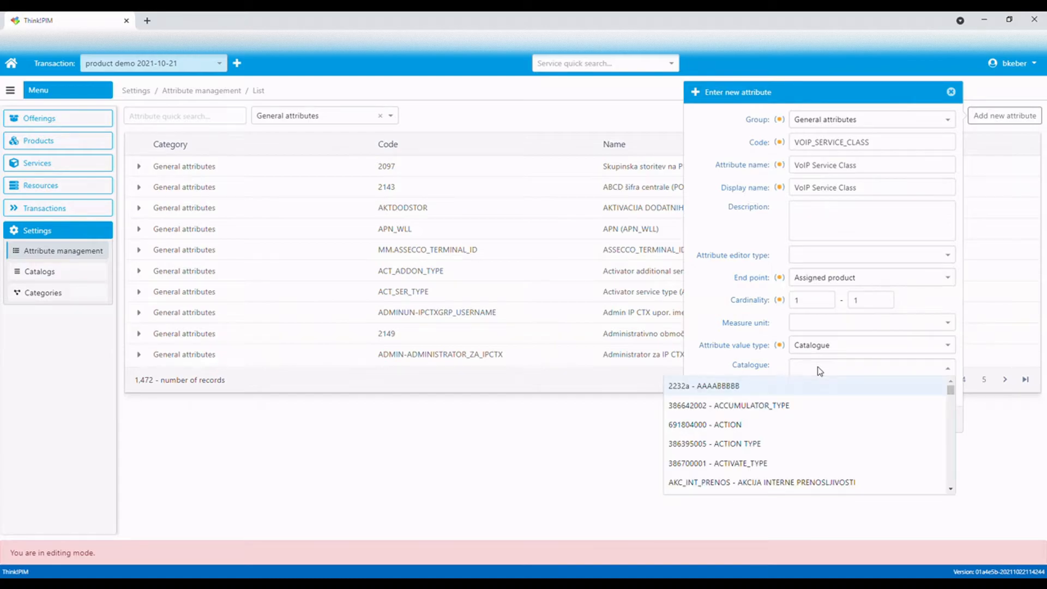
pyautogui.write('service')
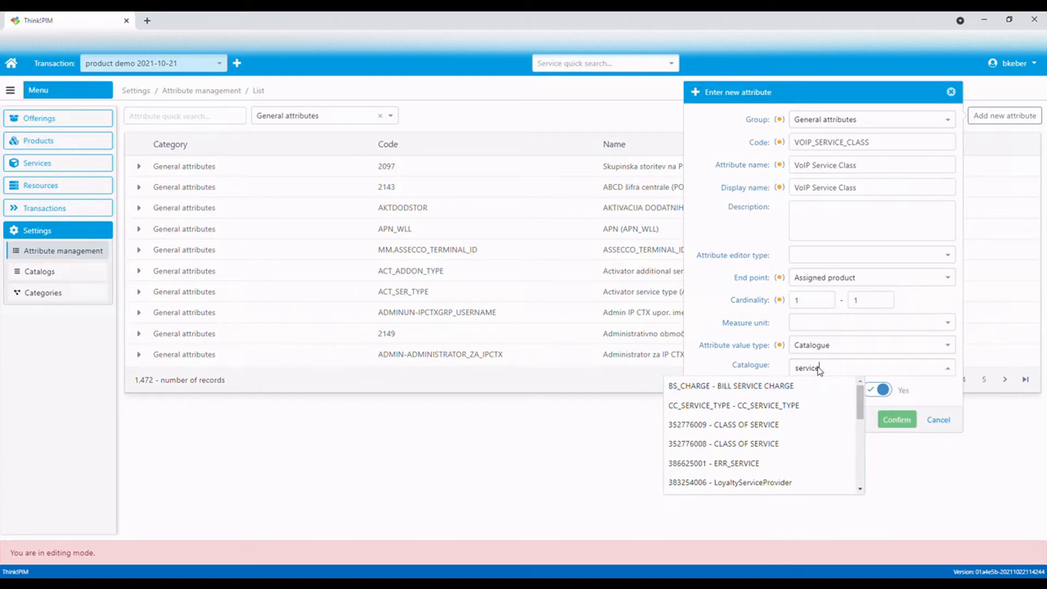
pyautogui.scroll(-5, 836, 421)
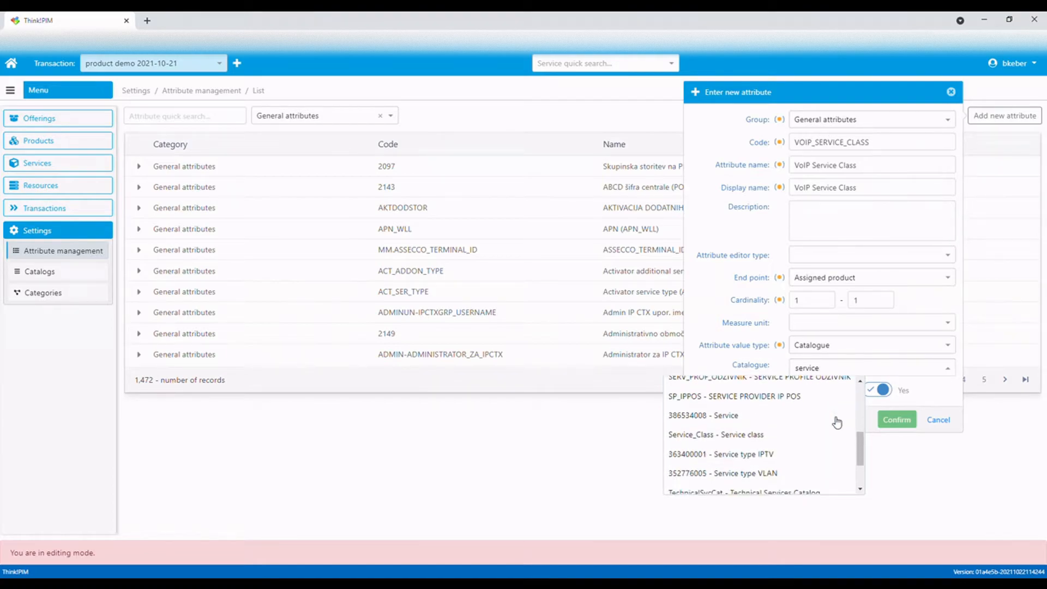
pyautogui.click(759, 435)
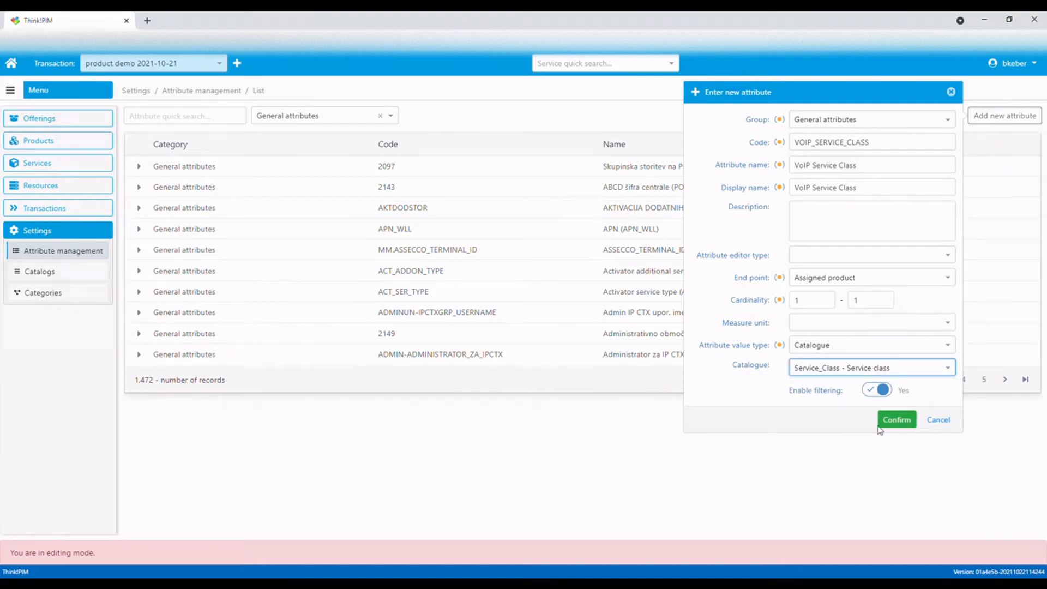
pyautogui.click(901, 423)
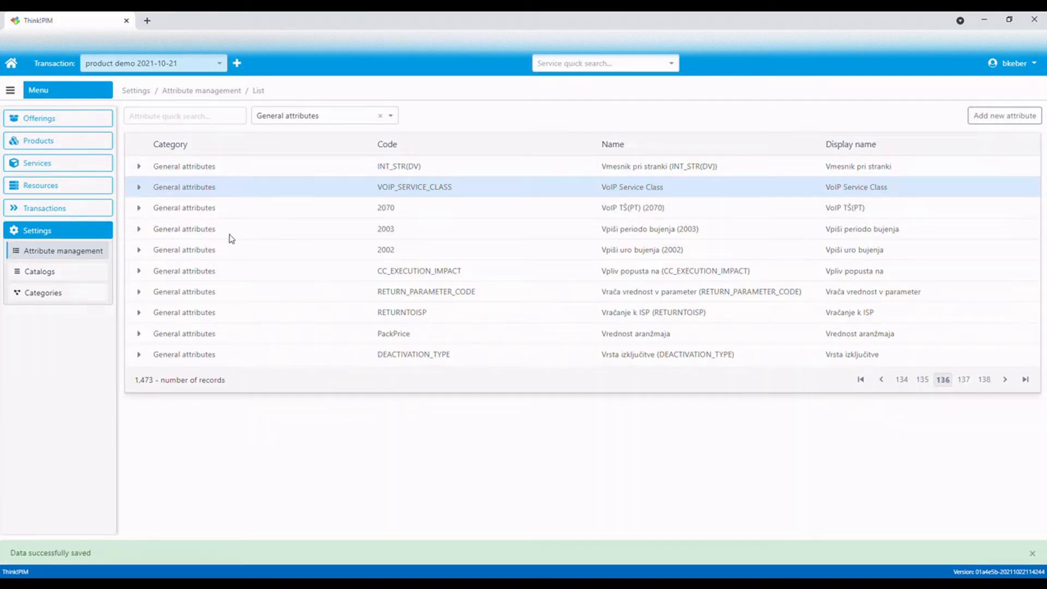
# Add the VoIP Service Class attribute to the VoIP Telephony service with visibility 2 - HIDDEN
pyautogui.click(56, 163)
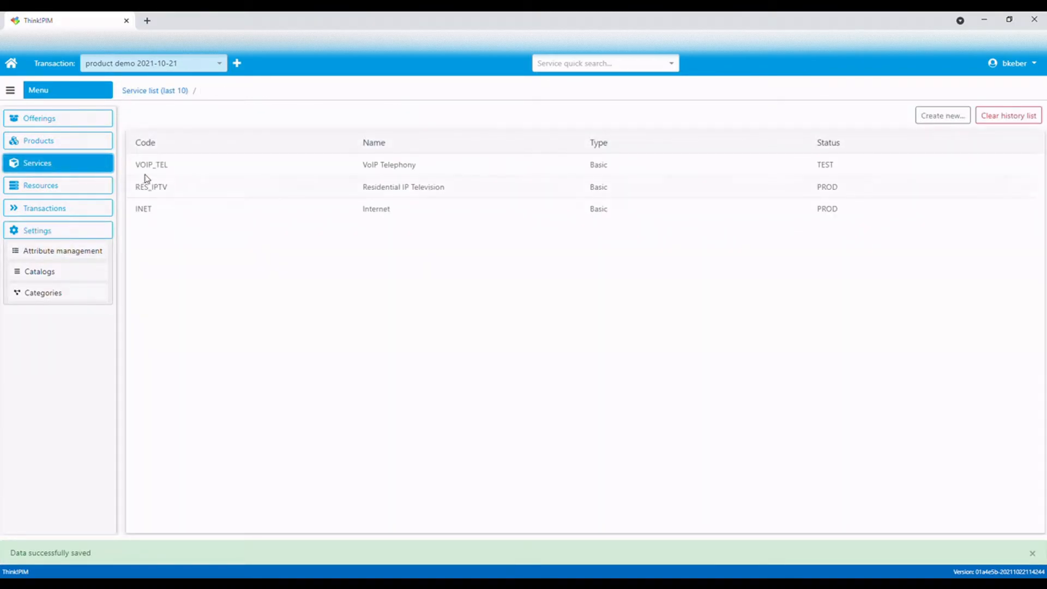
pyautogui.click(408, 166)
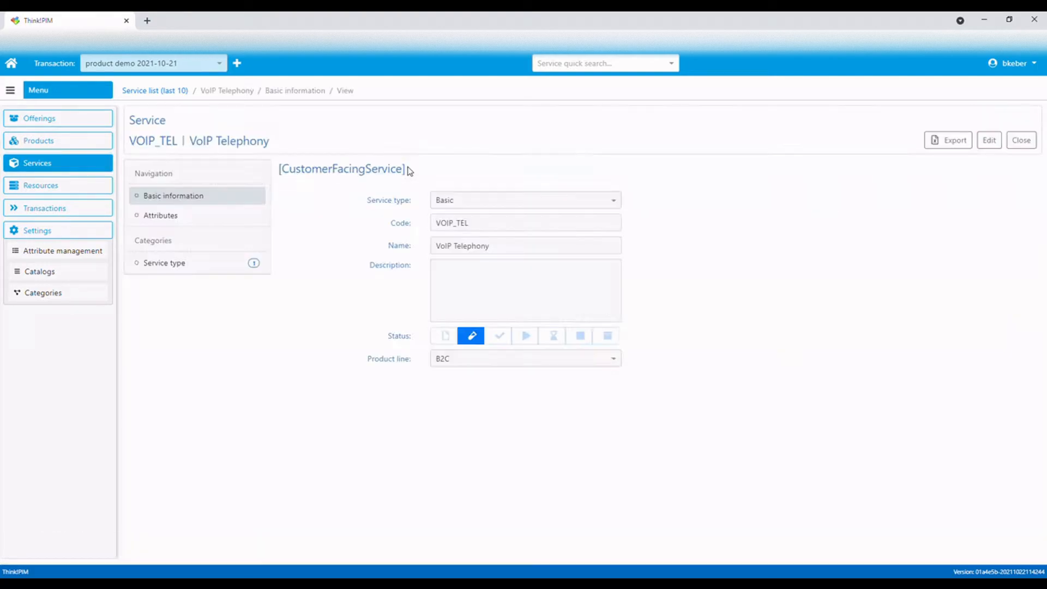
pyautogui.click(206, 224)
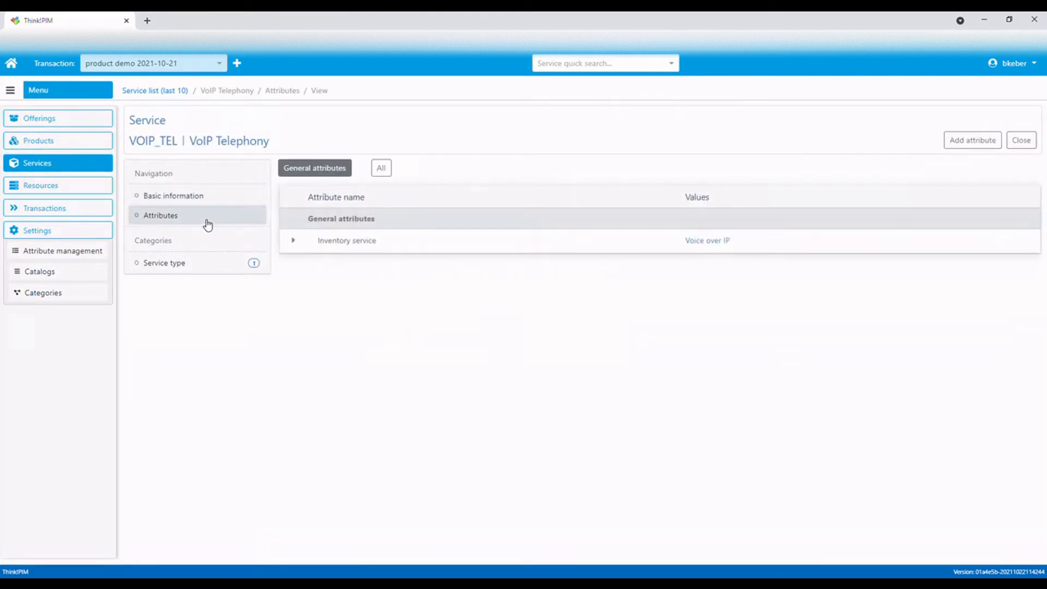
pyautogui.click(971, 143)
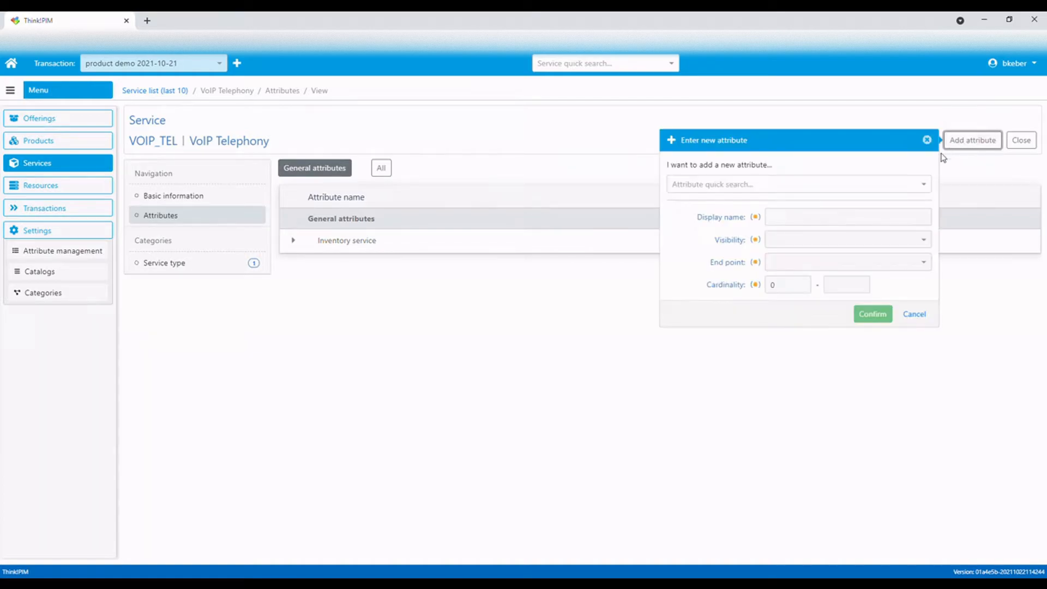
pyautogui.click(775, 186)
pyautogui.write('v')
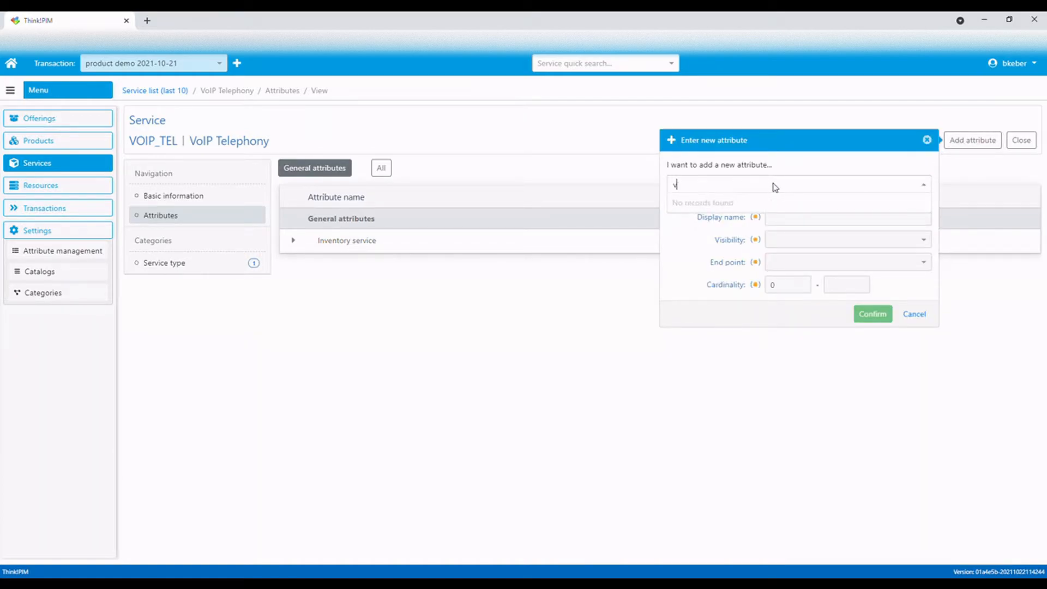
pyautogui.write('oip se')
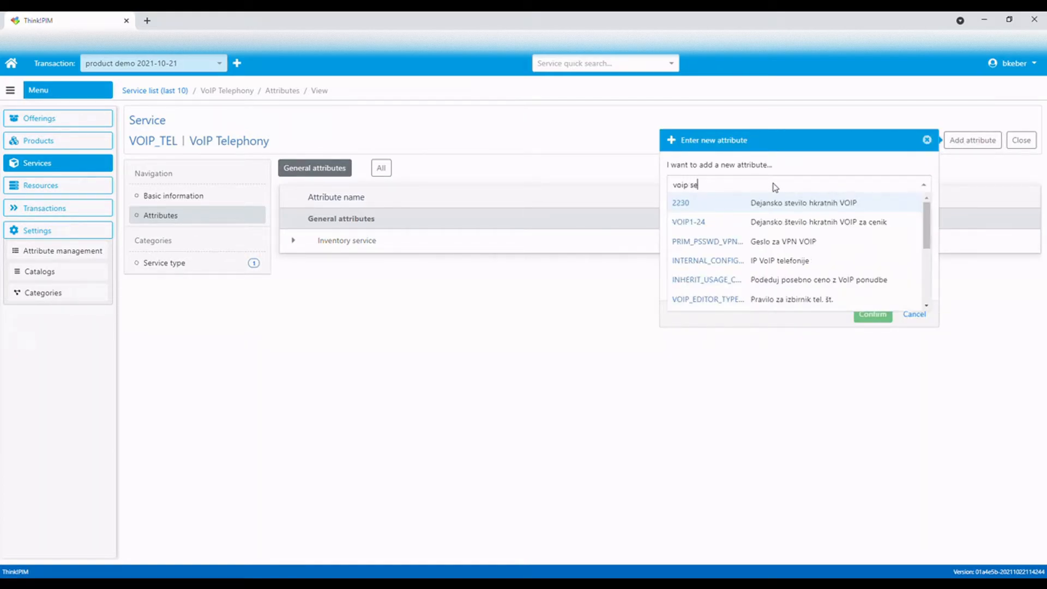
pyautogui.write('rv')
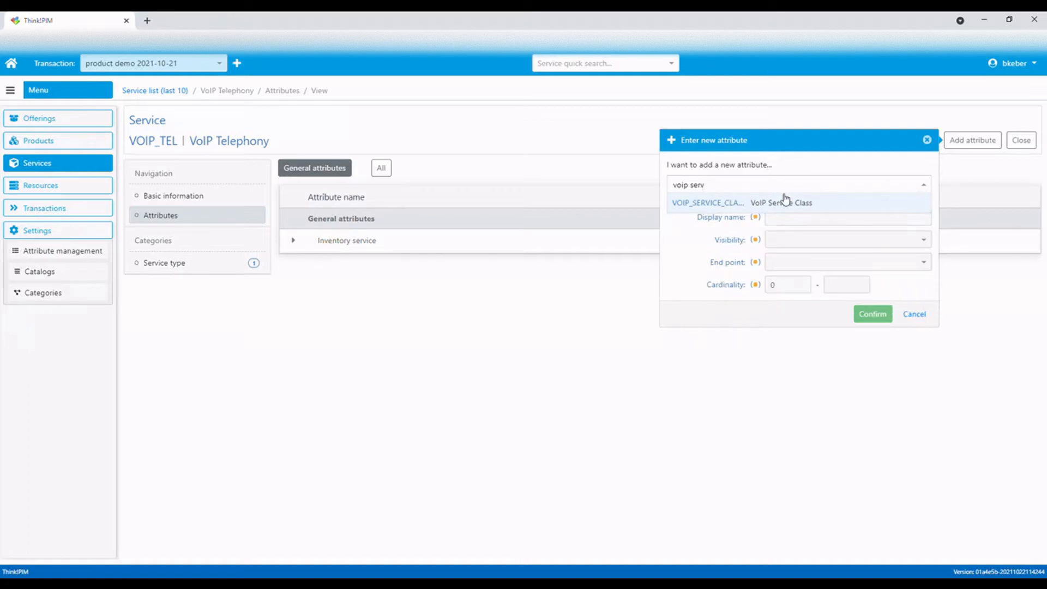
pyautogui.click(784, 204)
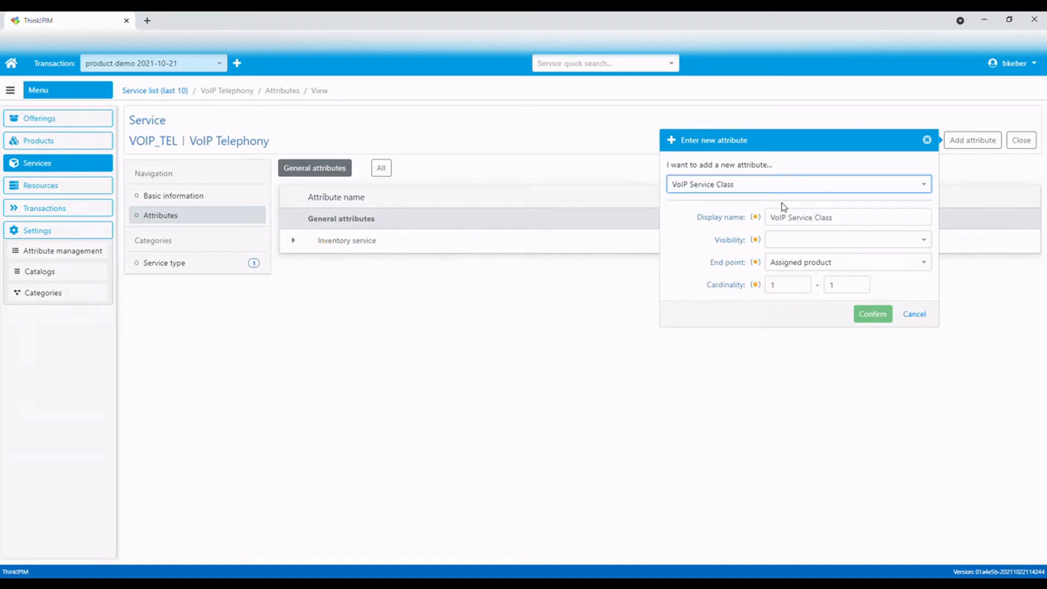
pyautogui.click(802, 238)
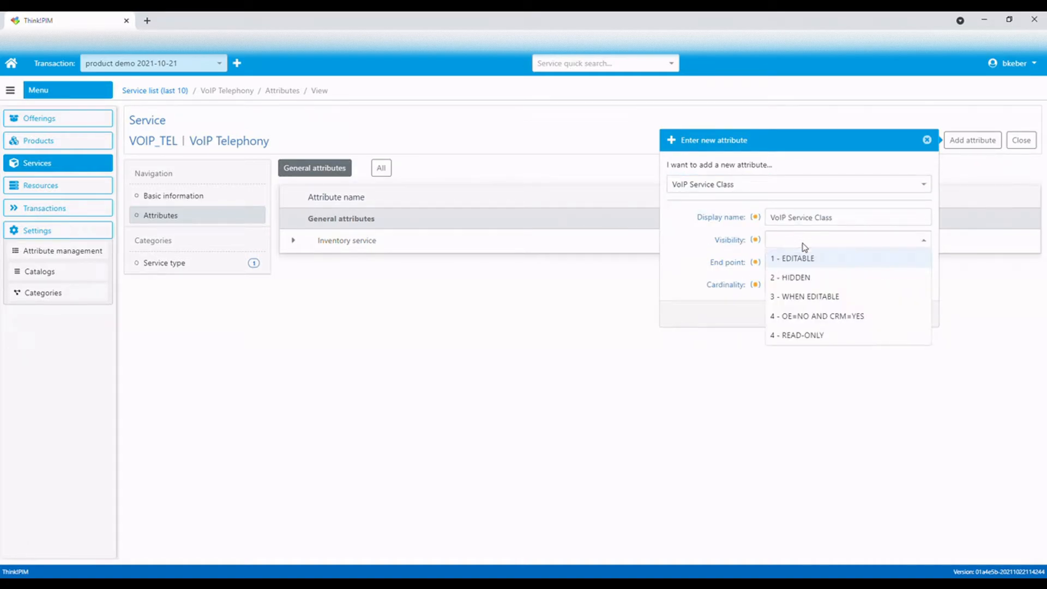
pyautogui.click(814, 280)
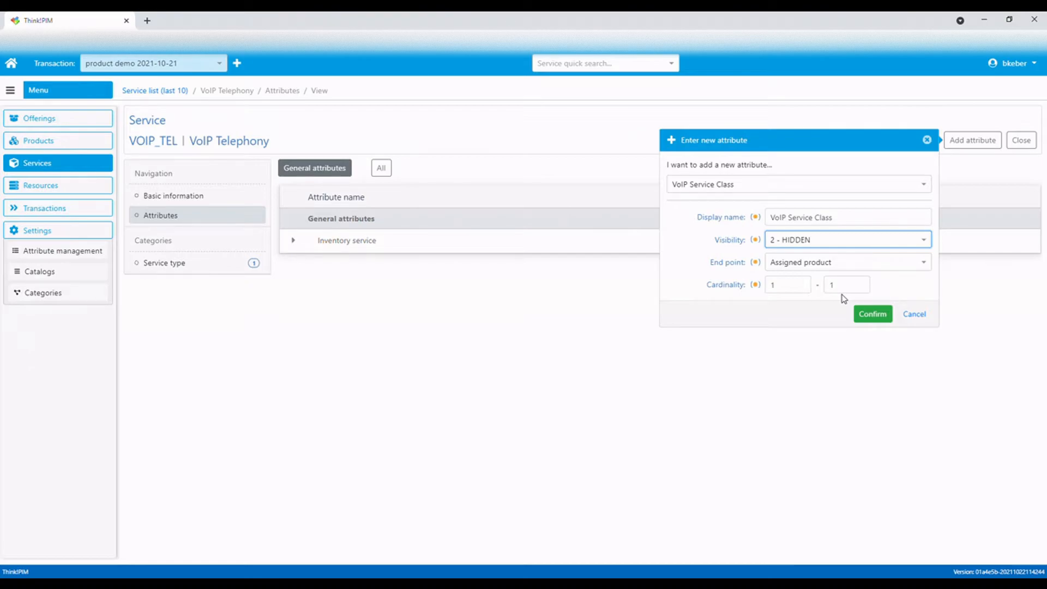
pyautogui.click(876, 315)
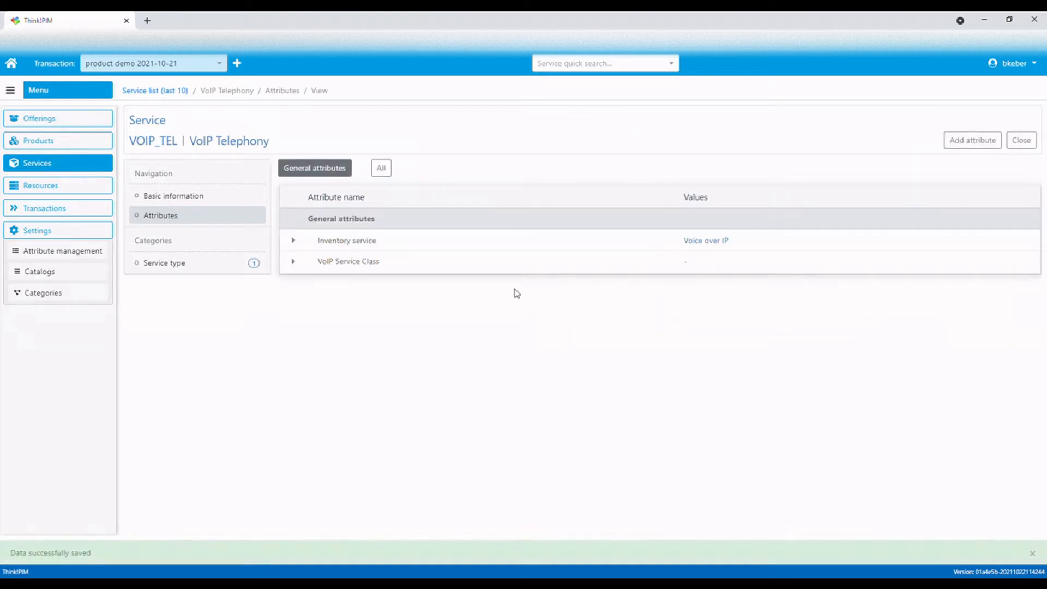
# Set the service's VoIP Service Class attribute value to Residential and save it
pyautogui.click(293, 261)
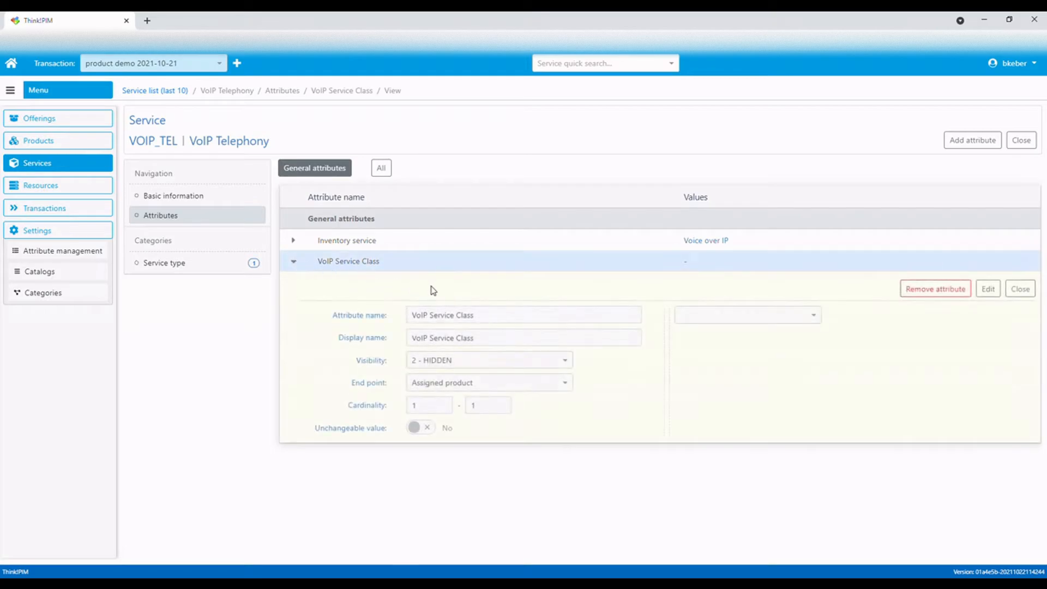
pyautogui.click(988, 289)
pyautogui.click(816, 319)
pyautogui.click(697, 353)
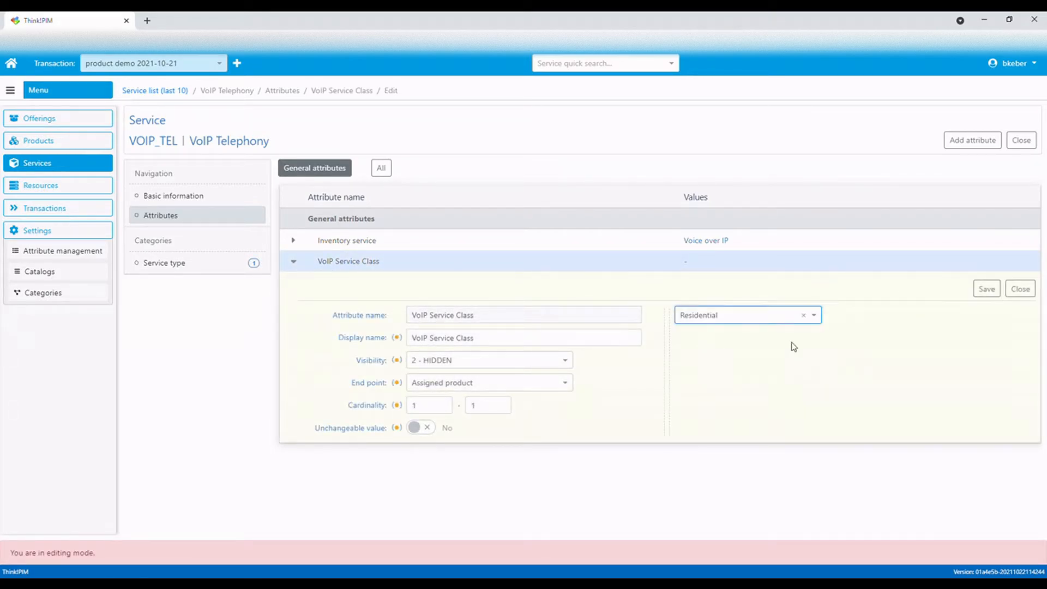
pyautogui.click(984, 294)
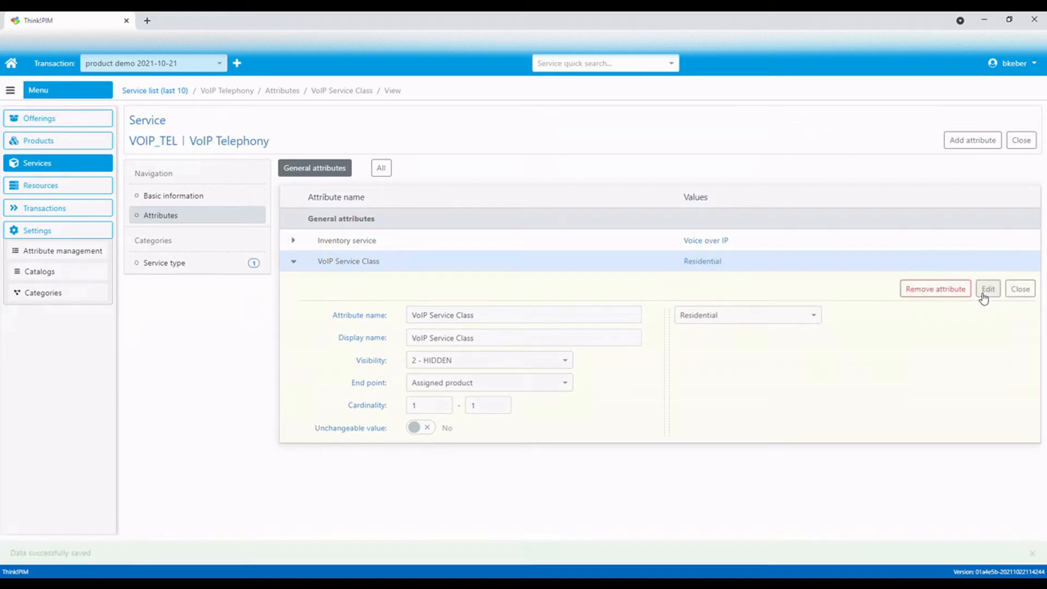
pyautogui.click(298, 265)
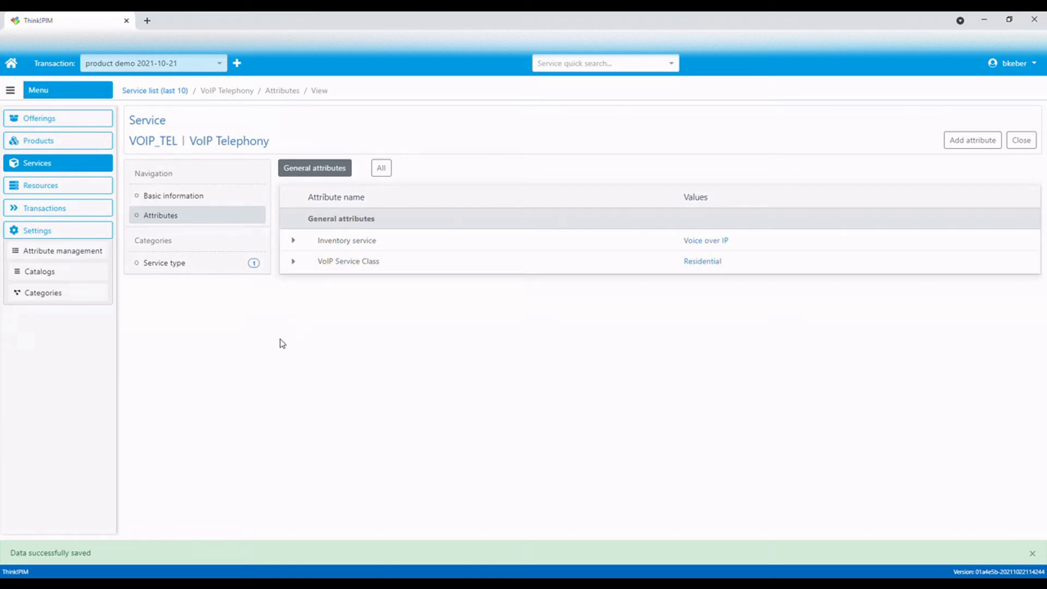
# Start creating a new Product with product line B2C, product type SERVICE and tax rate ODS - Basic tax rate
pyautogui.click(58, 144)
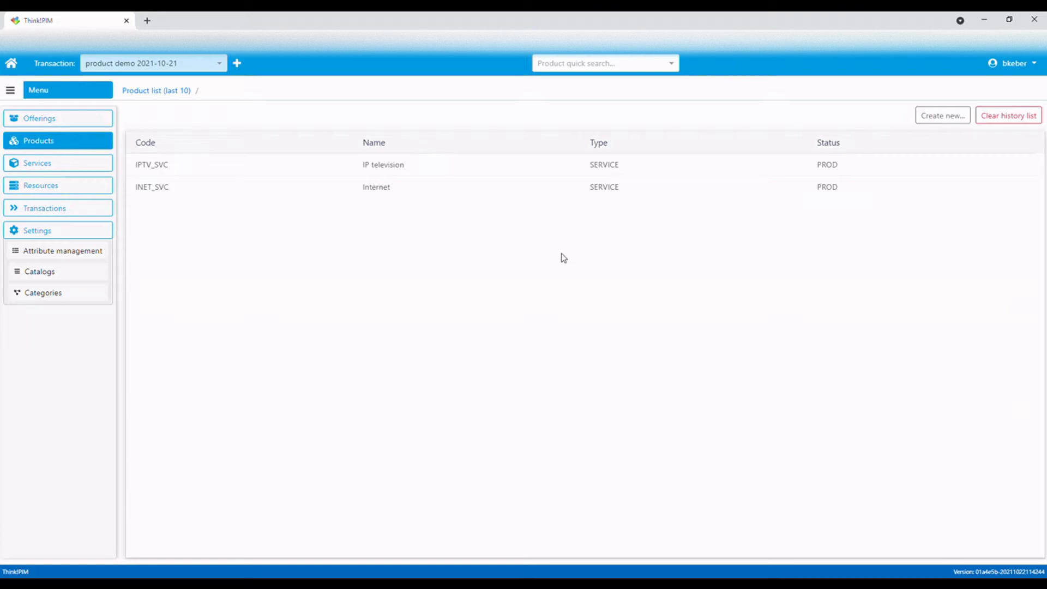
pyautogui.click(949, 121)
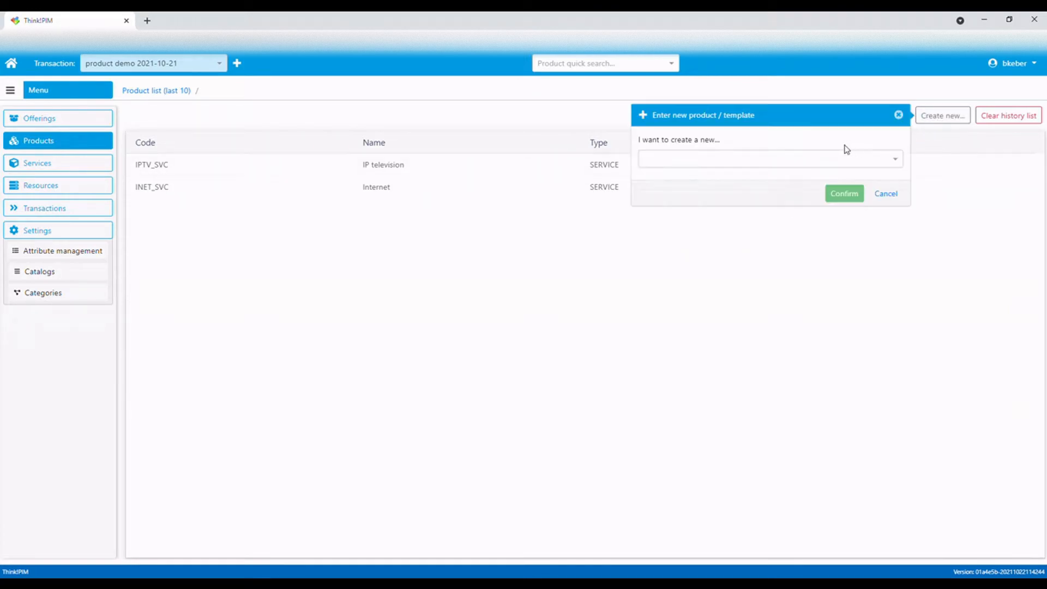
pyautogui.click(795, 165)
pyautogui.click(776, 176)
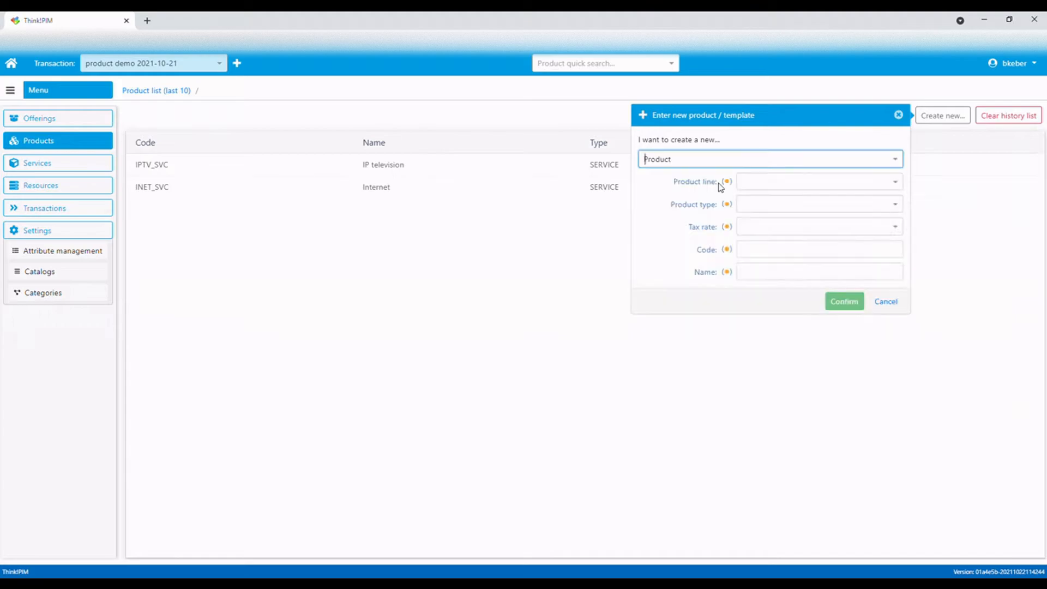
pyautogui.click(783, 184)
pyautogui.click(773, 202)
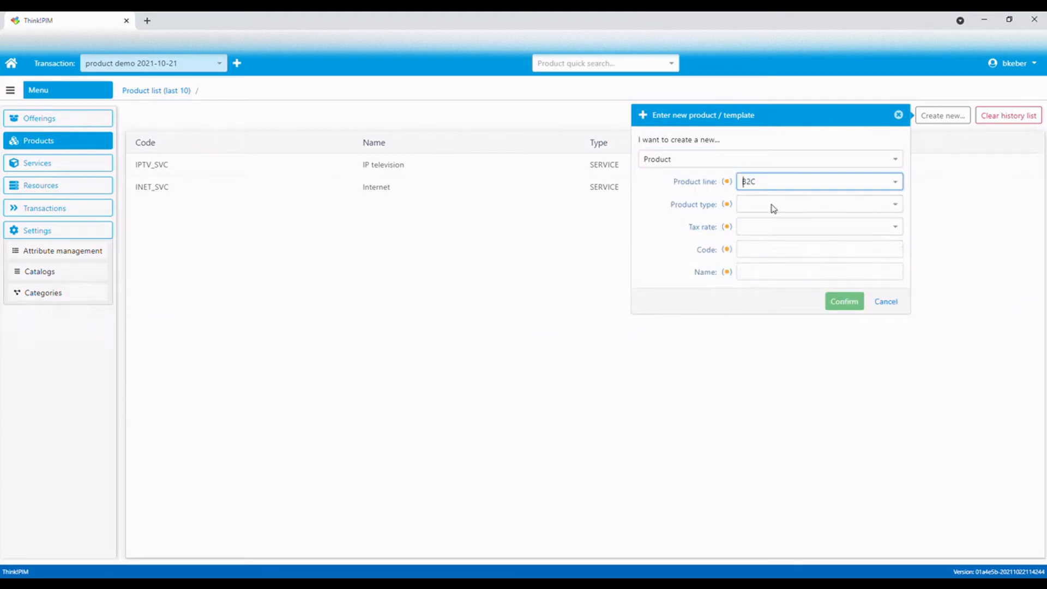
pyautogui.write('ser')
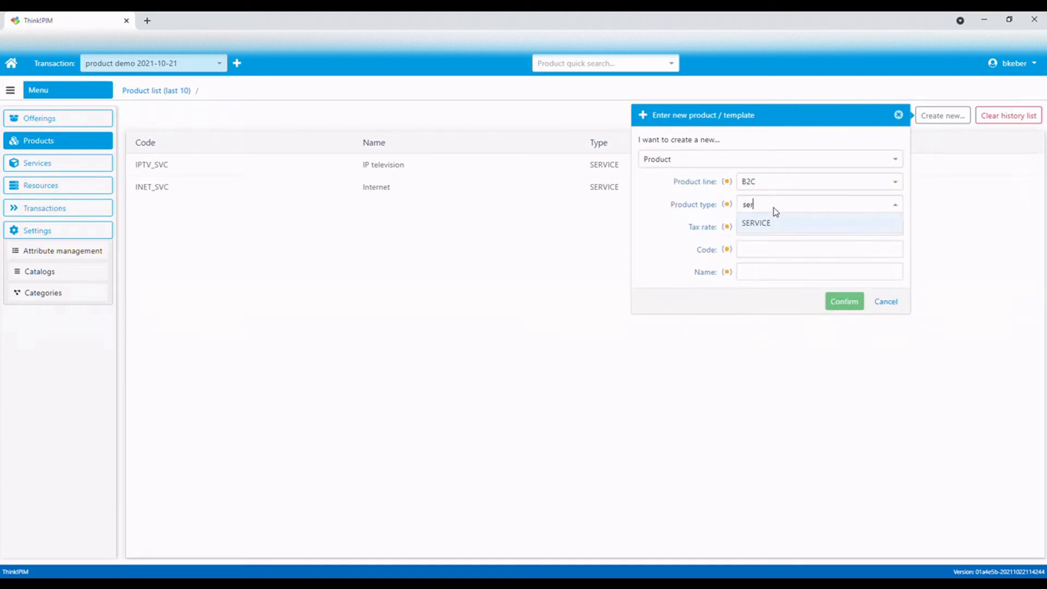
pyautogui.click(779, 225)
pyautogui.click(774, 227)
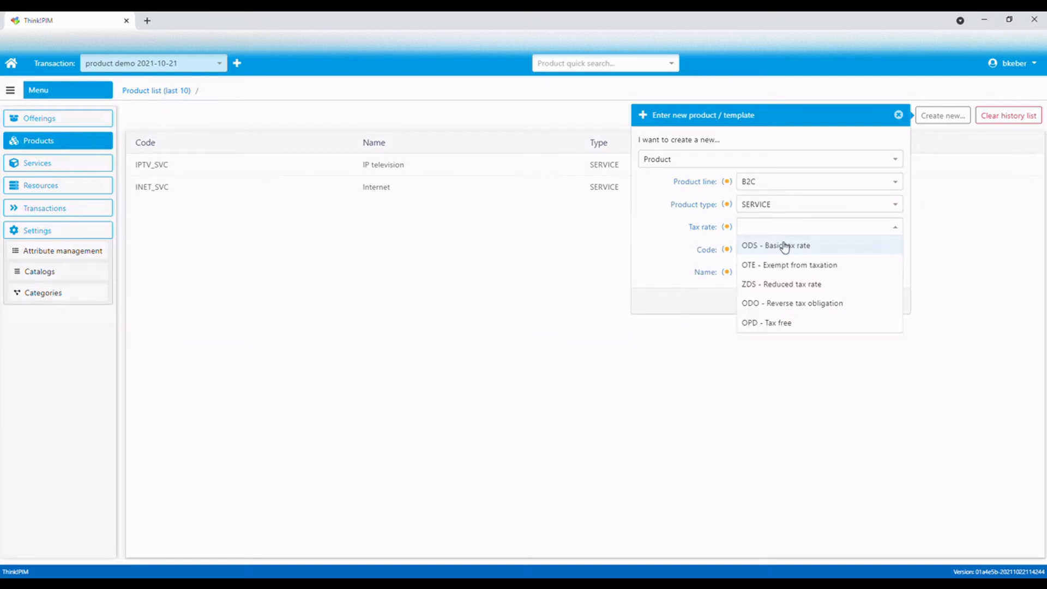
pyautogui.click(784, 243)
pyautogui.click(786, 255)
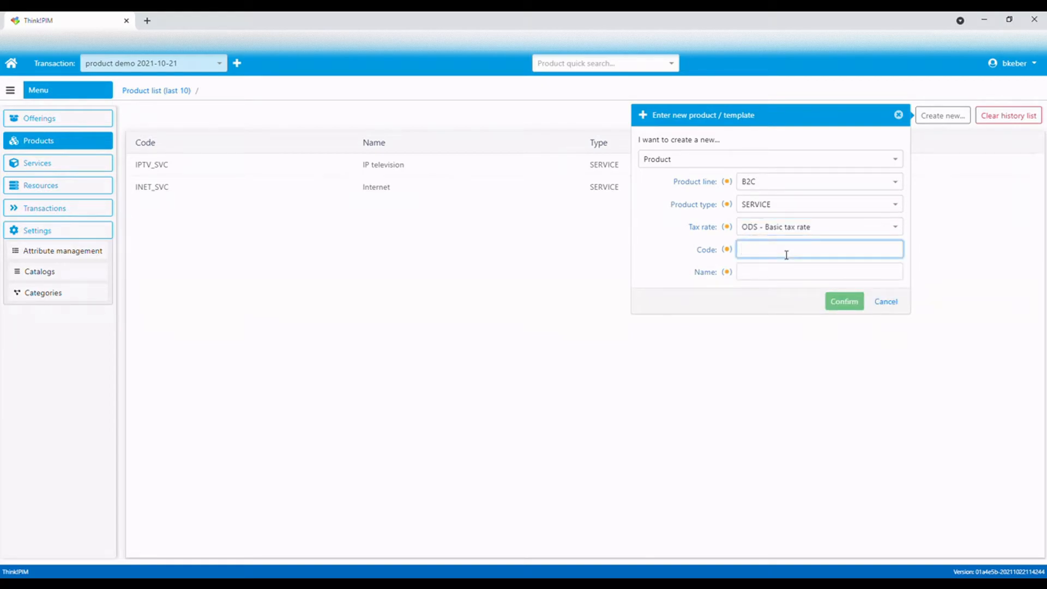
# Enter code VOIP_SVC and name VoIP telephony for the new product, confirm, and save it
pyautogui.write('VOIP')
pyautogui.write('_SVC')
pyautogui.write('VoIP')
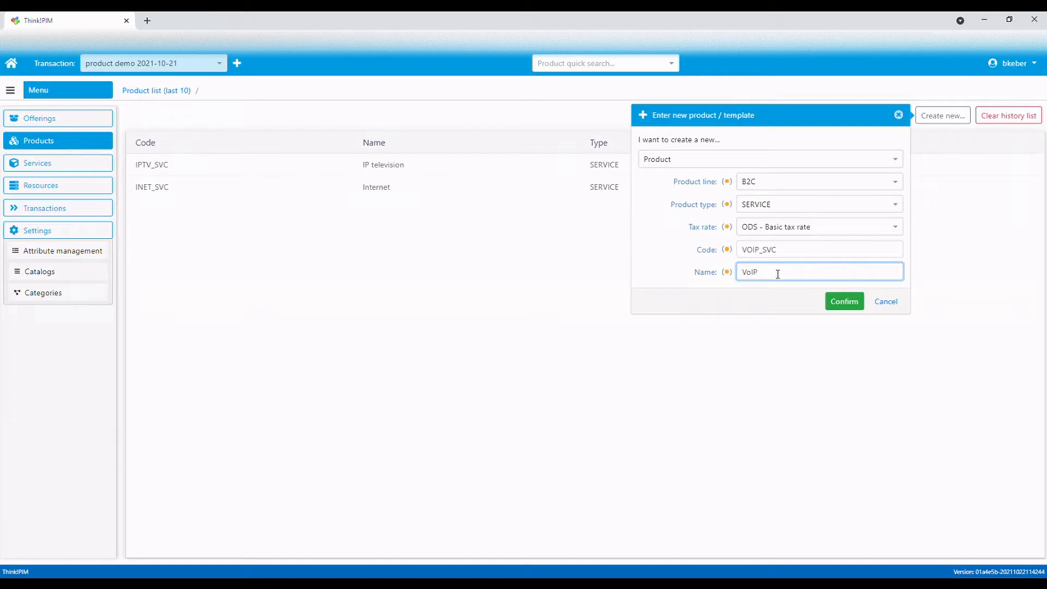
pyautogui.write(' telephony')
pyautogui.click(842, 304)
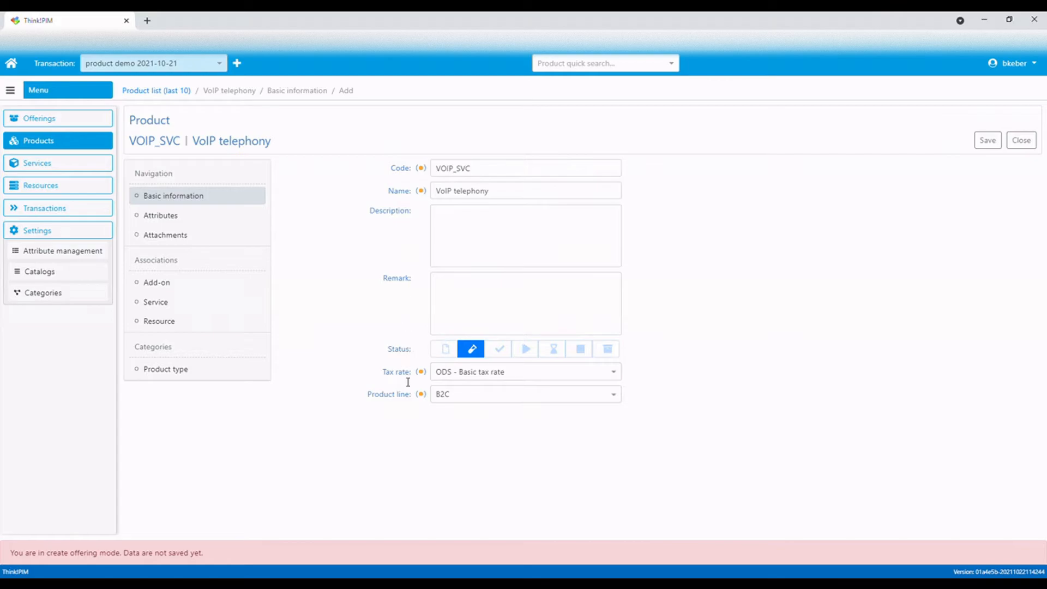
pyautogui.click(995, 143)
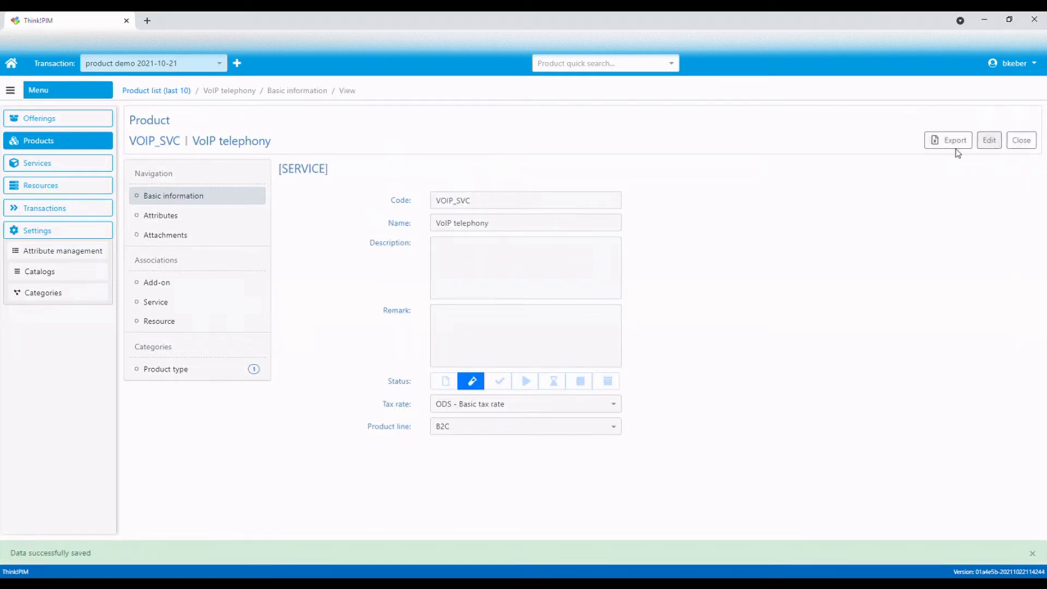
# Associate the VoIP Telephony service with the product, with cardinality 1 to 1 and default cardinality 1
pyautogui.click(224, 309)
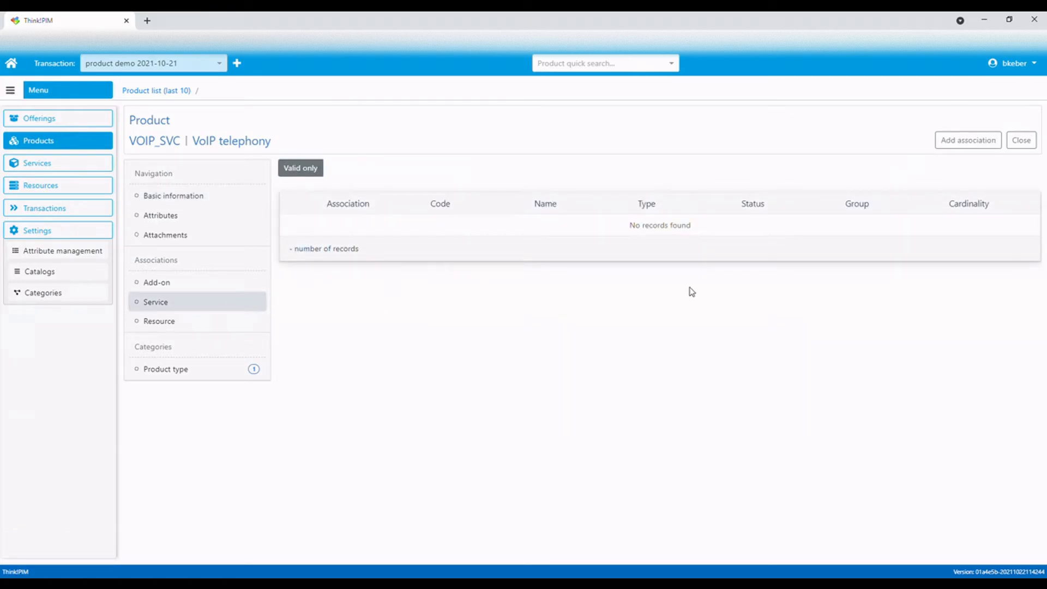
pyautogui.click(962, 152)
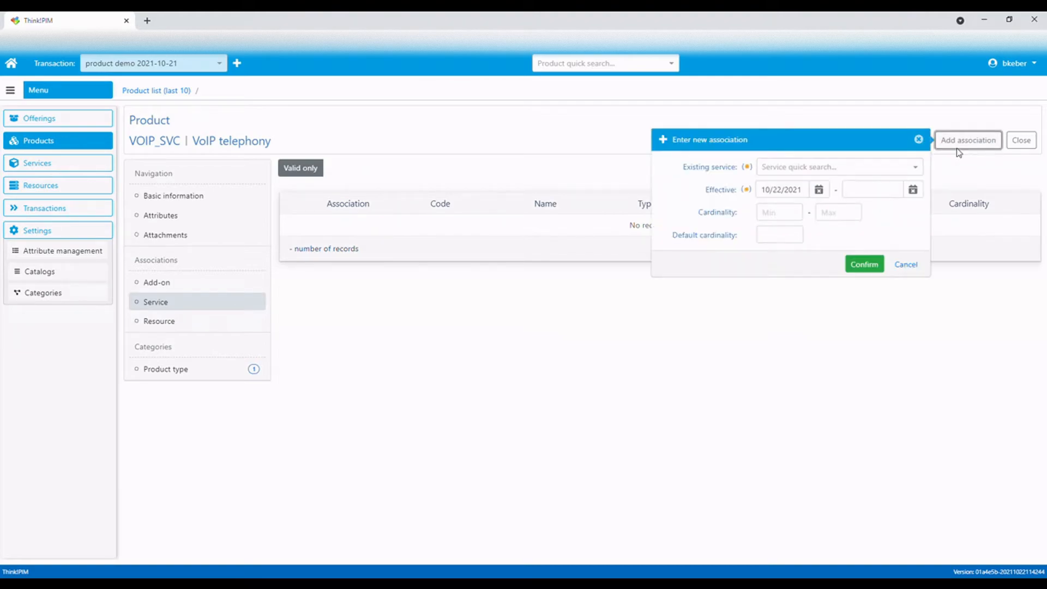
pyautogui.click(843, 174)
pyautogui.write('voip')
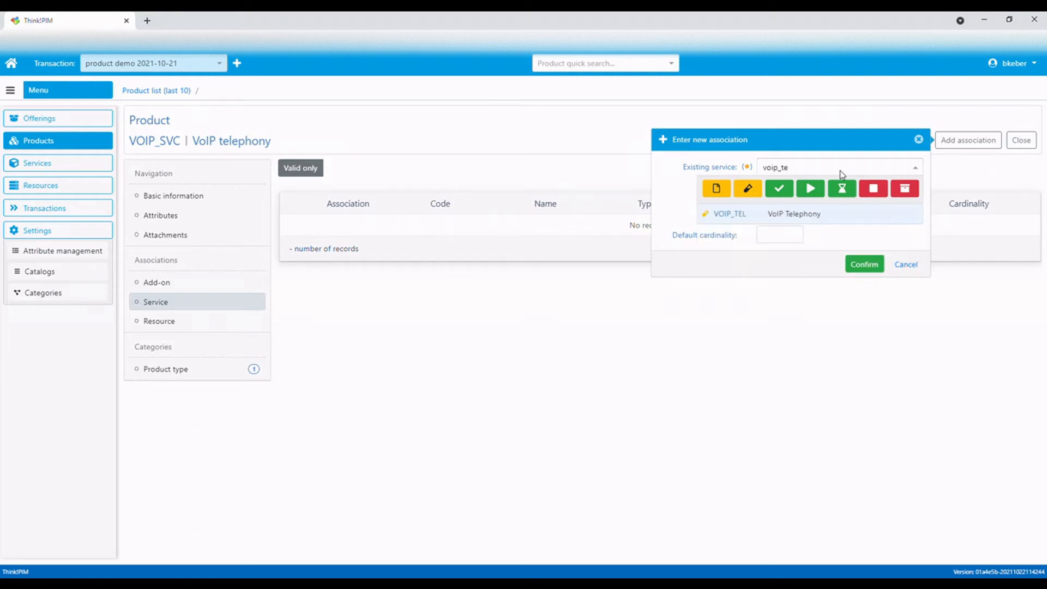
pyautogui.write('_te')
pyautogui.click(800, 213)
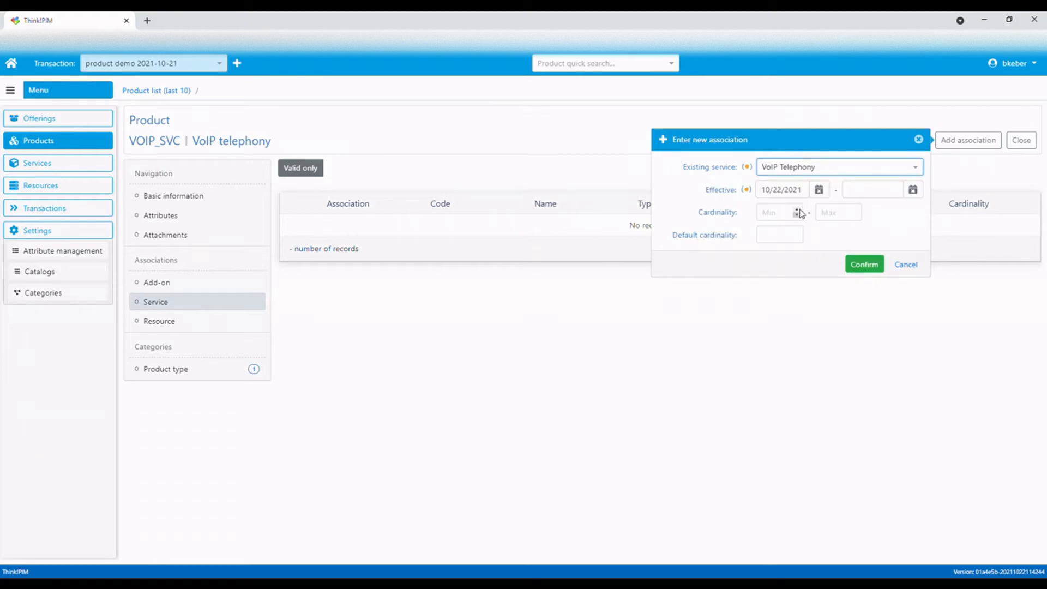
pyautogui.click(777, 217)
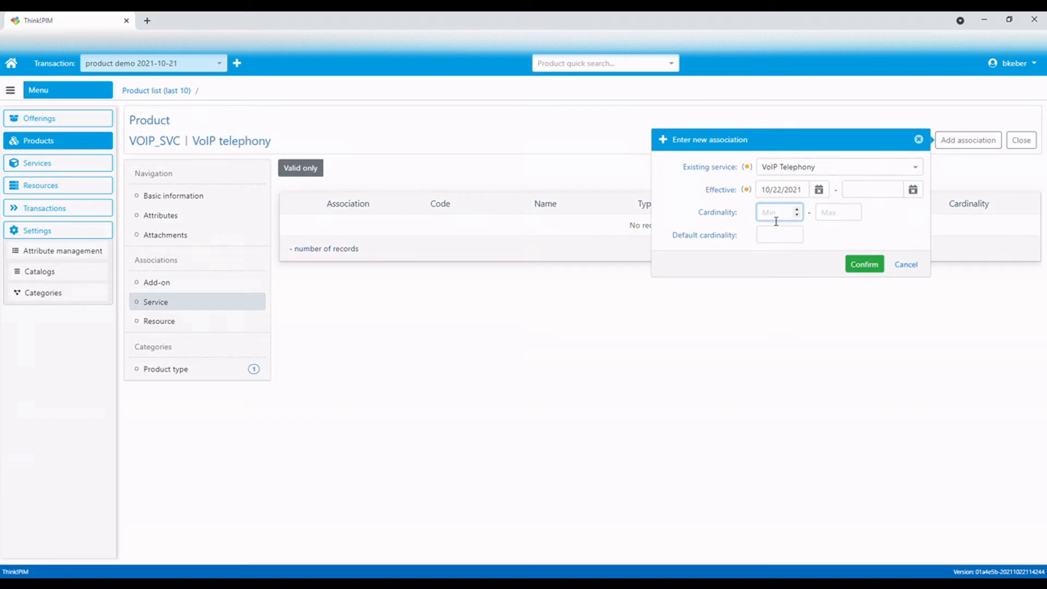
pyautogui.click(840, 213)
pyautogui.write('1')
pyautogui.click(767, 236)
pyautogui.write('1')
pyautogui.click(863, 265)
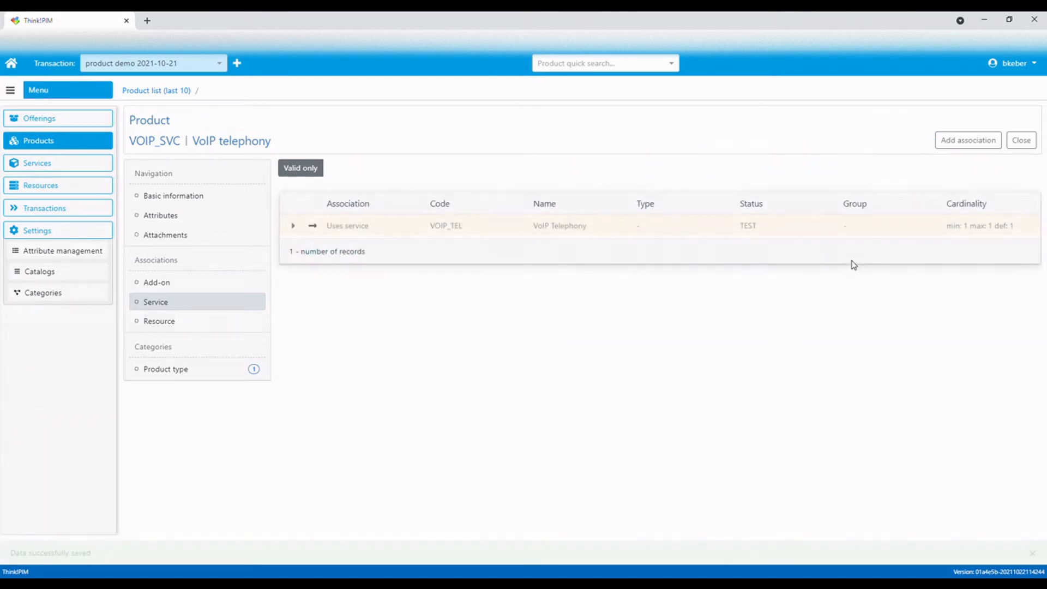
# Associate the Call forward - unconditional service with the product, with cardinality 0 to 1 and default cardinality 0
pyautogui.click(960, 149)
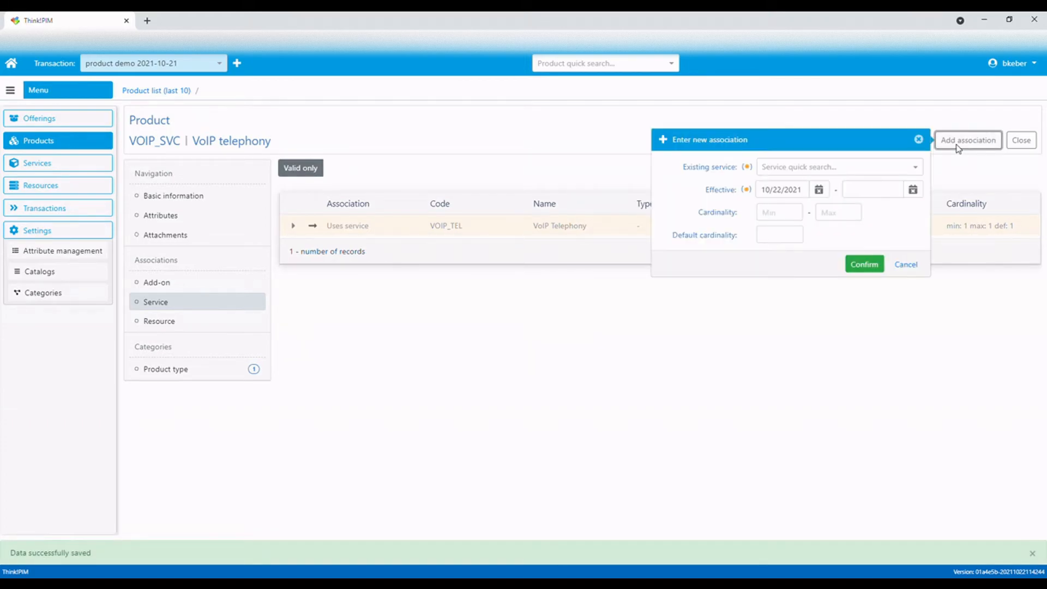
pyautogui.click(838, 168)
pyautogui.write('cfu')
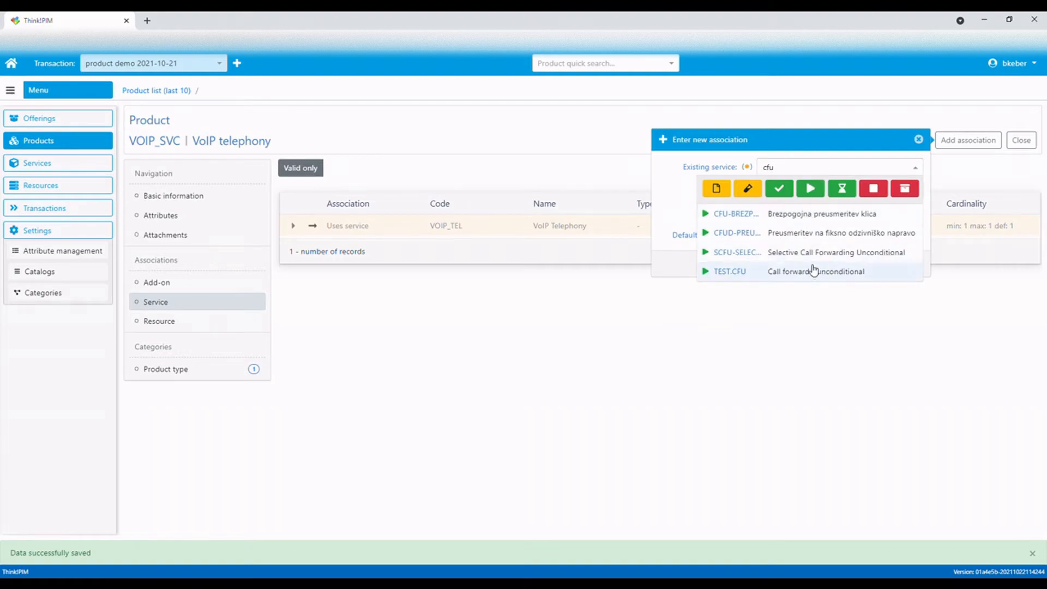
pyautogui.click(815, 272)
pyautogui.click(784, 220)
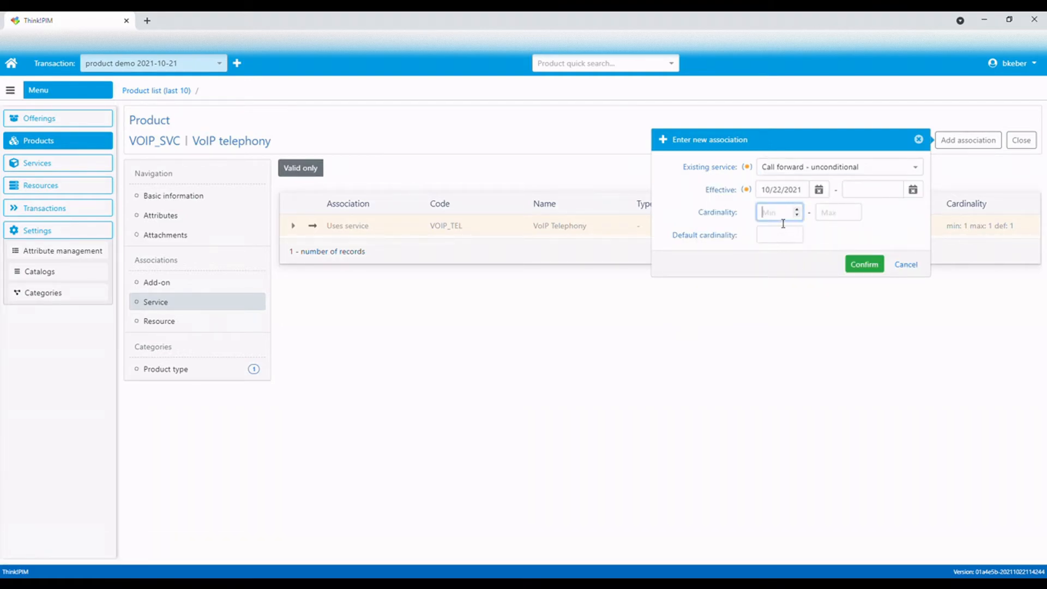
pyautogui.write('0')
pyautogui.click(833, 218)
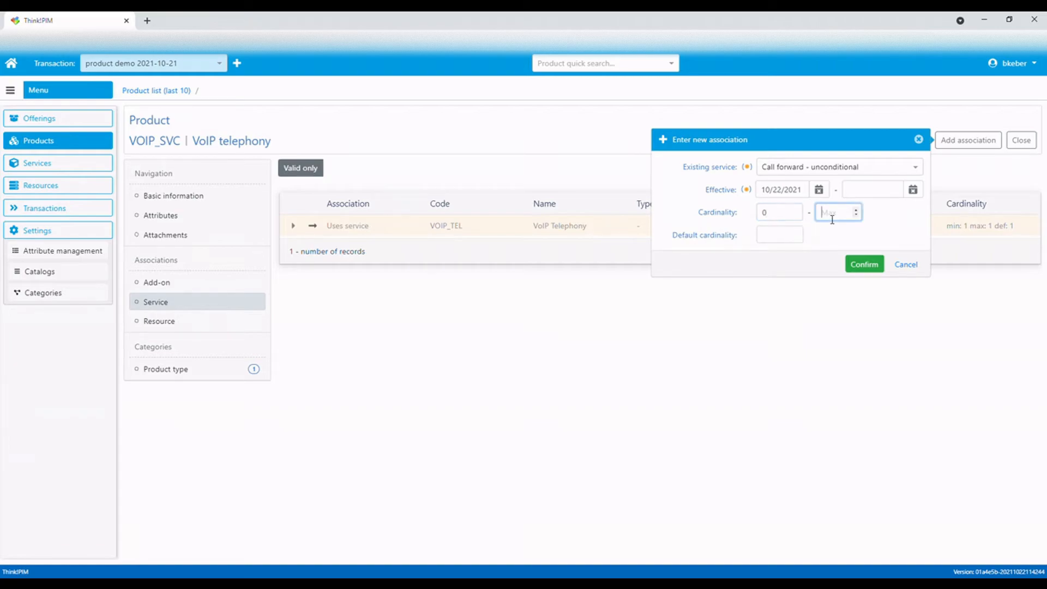
pyautogui.write('1')
pyautogui.click(780, 237)
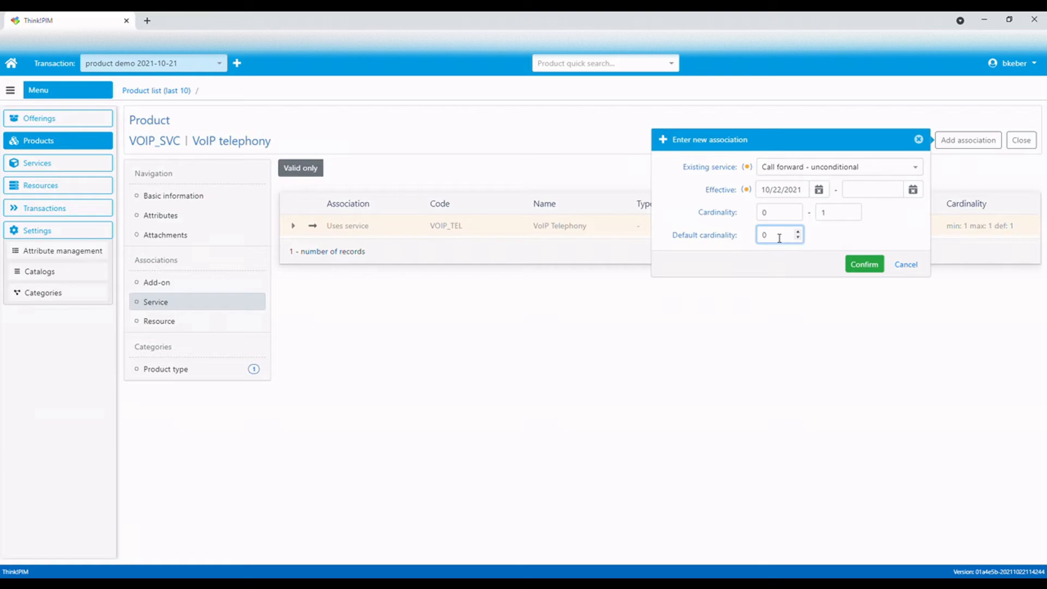
pyautogui.click(865, 266)
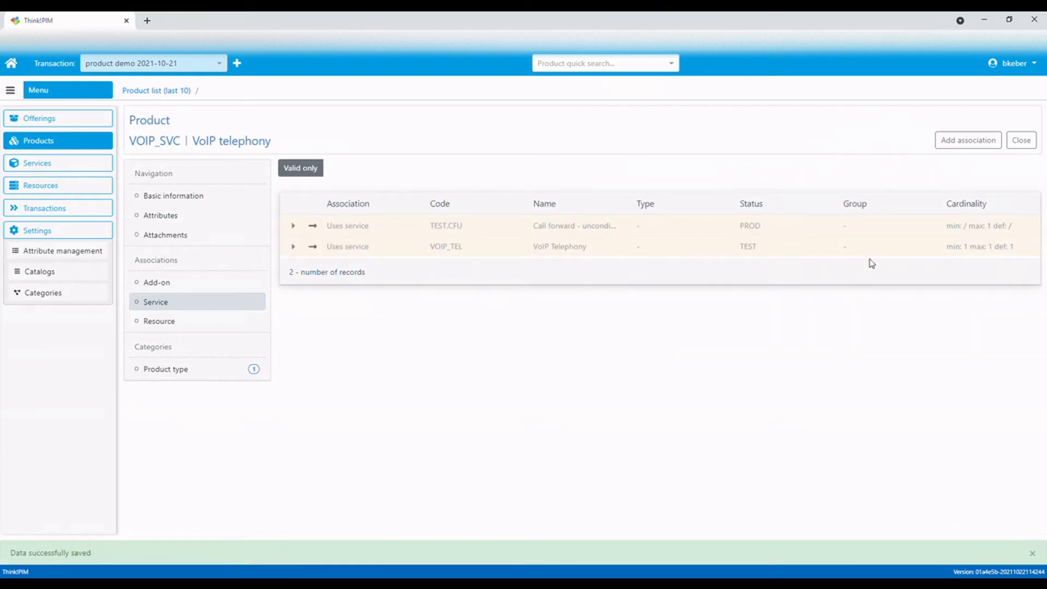
# Associate the Selective Call Forwarding if No Reply service with cardinality 0 to 1 and default cardinality 0
pyautogui.click(961, 141)
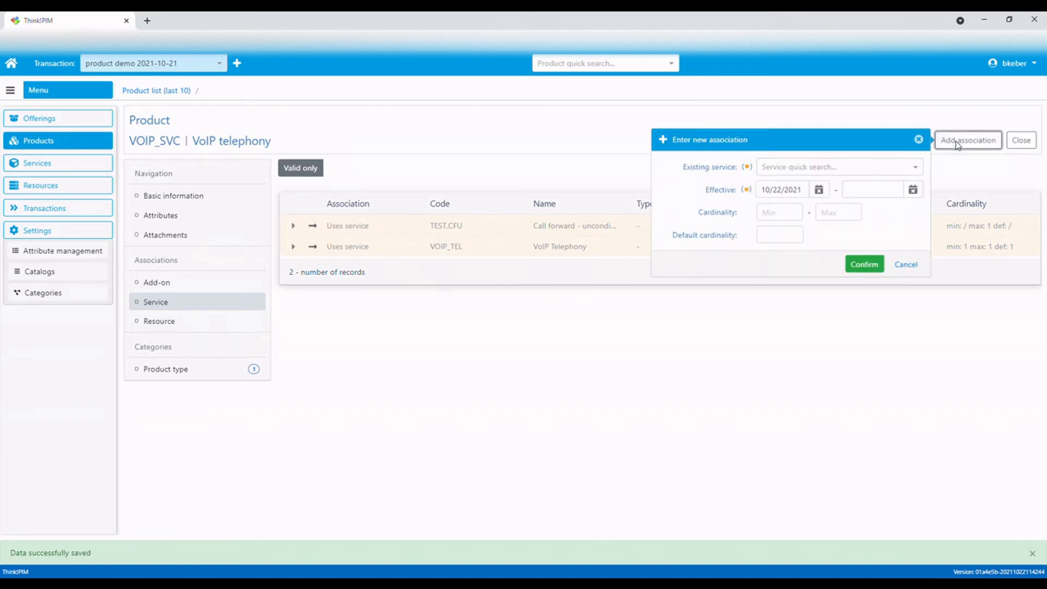
pyautogui.click(818, 169)
pyautogui.write('cfnr')
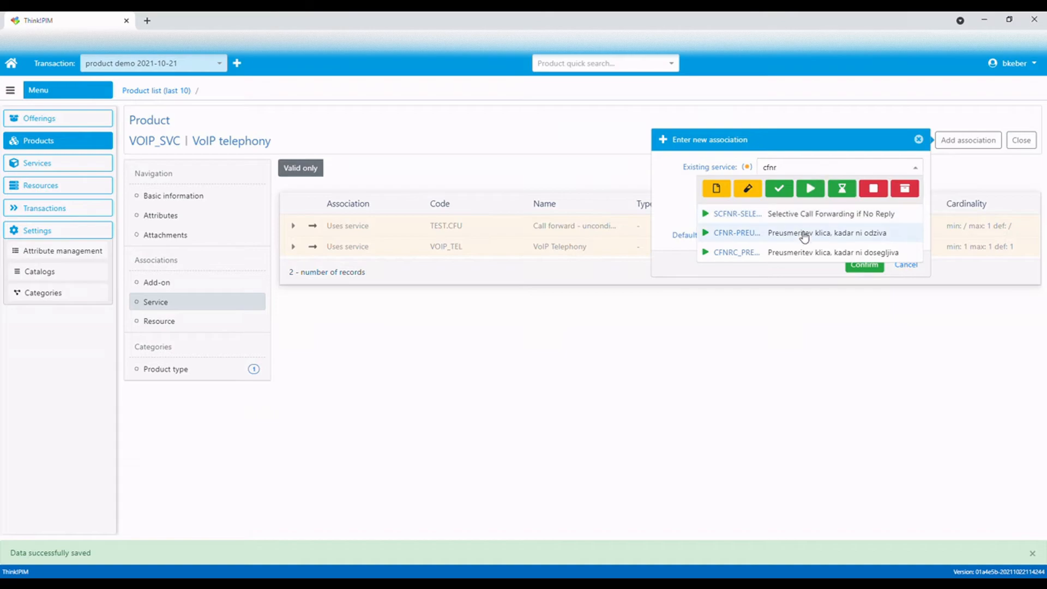
pyautogui.click(811, 214)
pyautogui.click(792, 216)
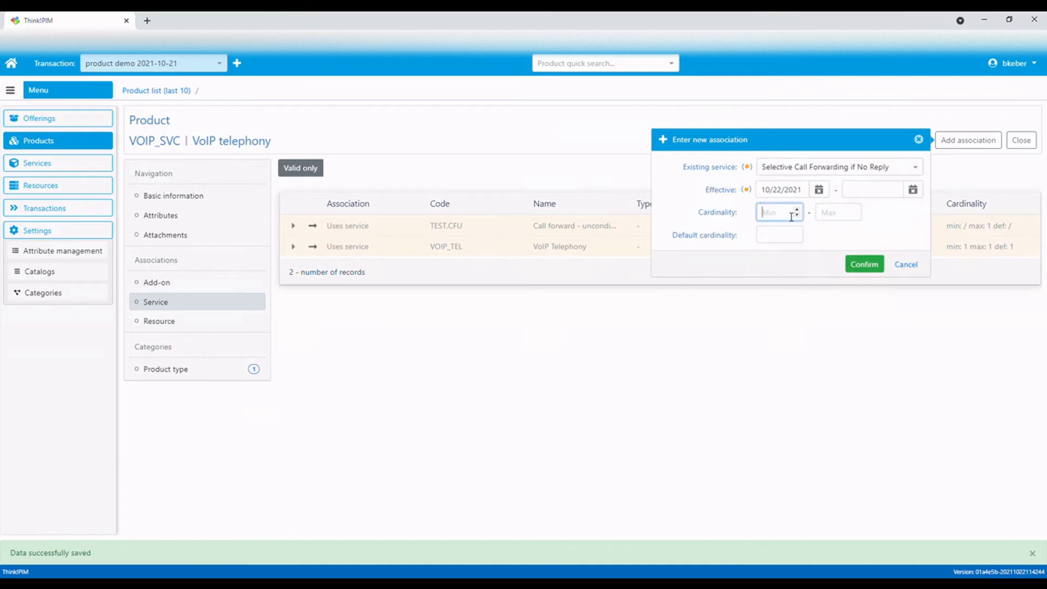
pyautogui.write('0')
pyautogui.click(834, 217)
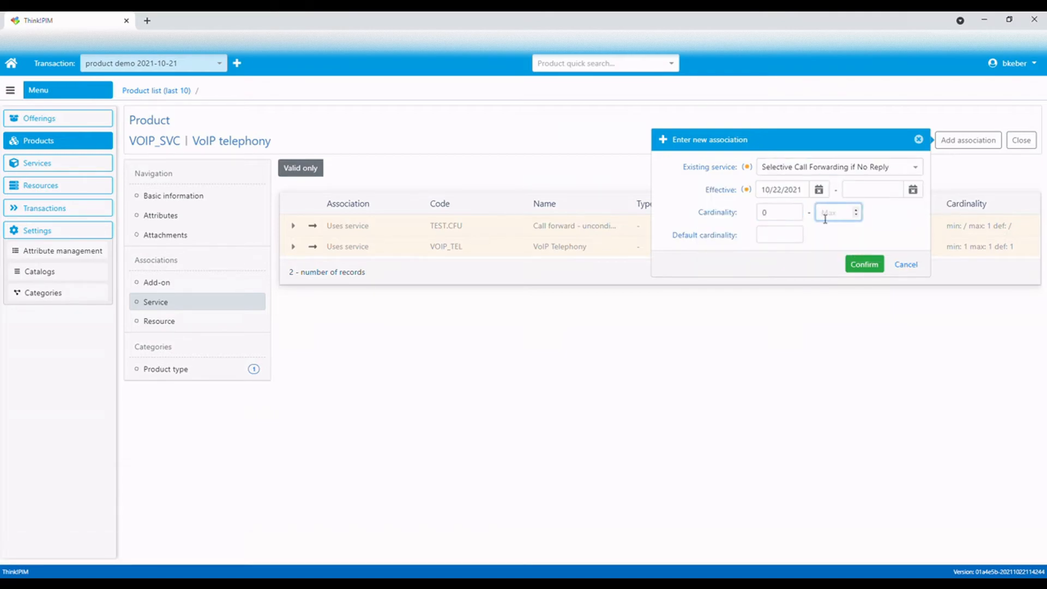
pyautogui.click(780, 236)
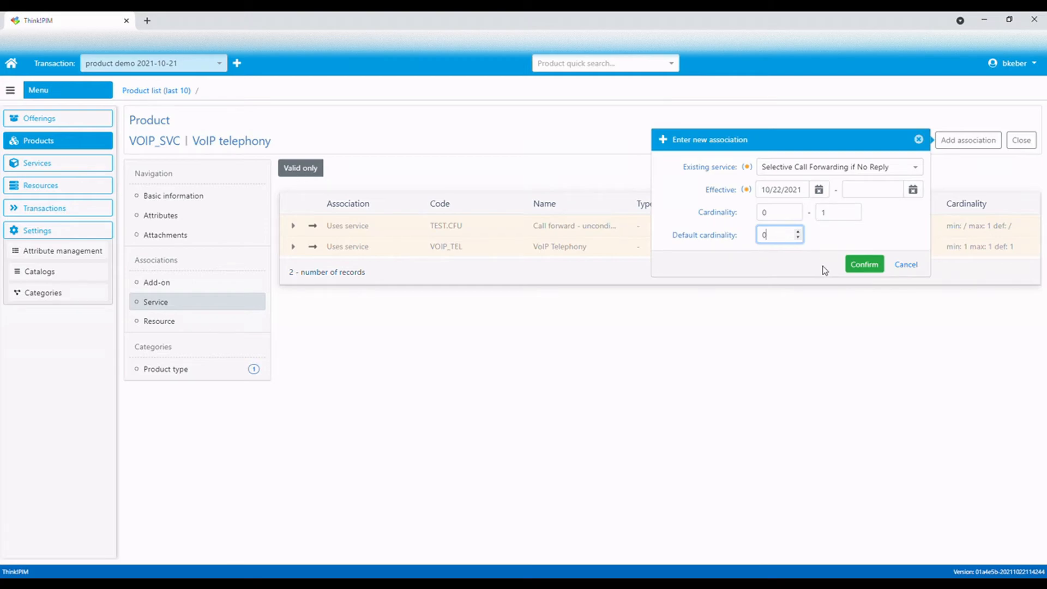
pyautogui.click(852, 267)
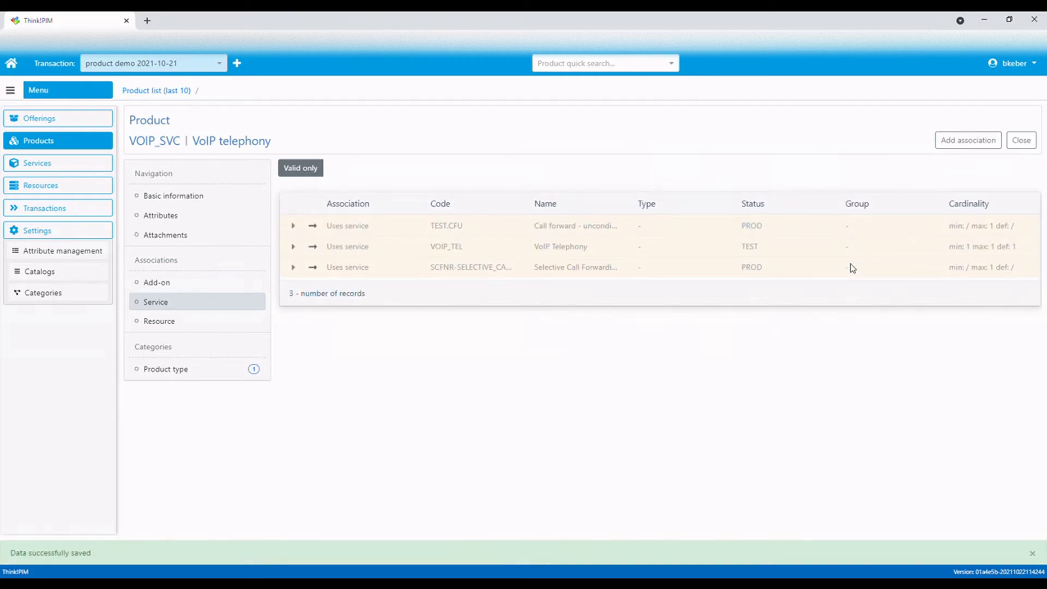
# Associate the Phone Number (MSN) resource with the product, with cardinality 1 to 1 and default cardinality 1
pyautogui.click(161, 322)
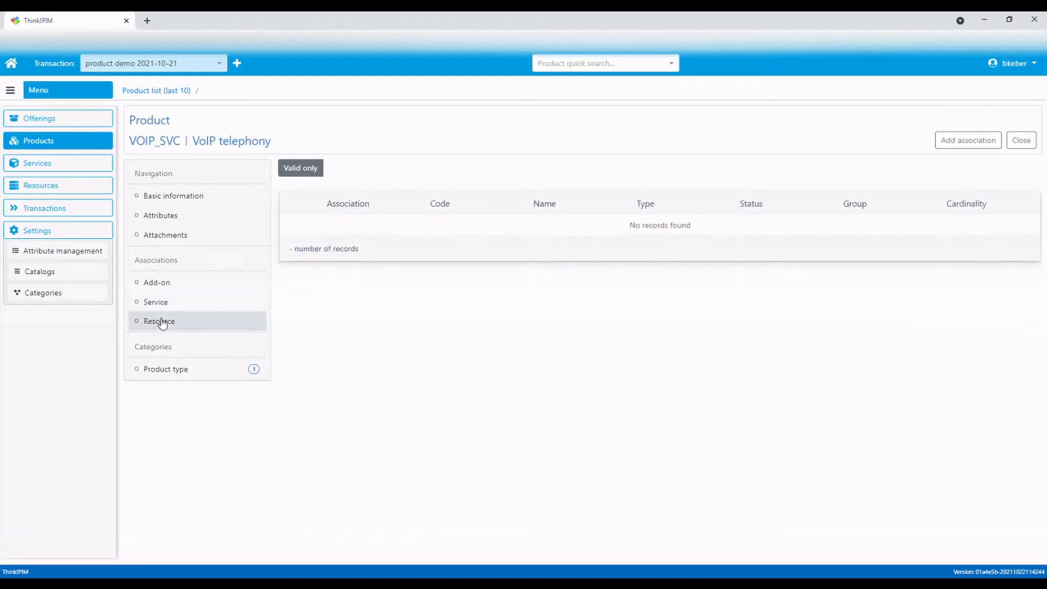
pyautogui.click(969, 143)
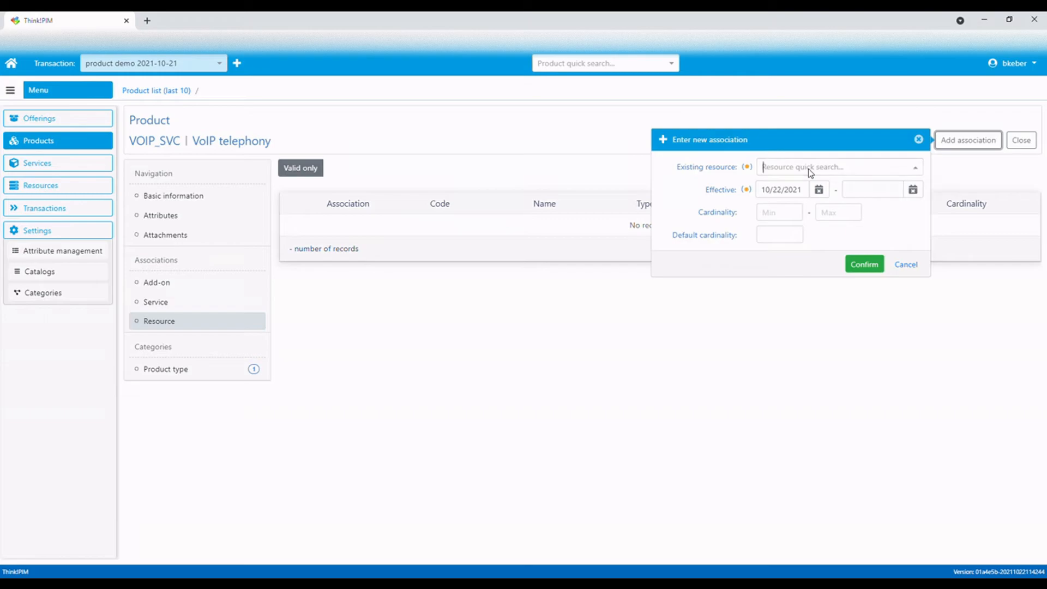
pyautogui.click(811, 169)
pyautogui.write('ms')
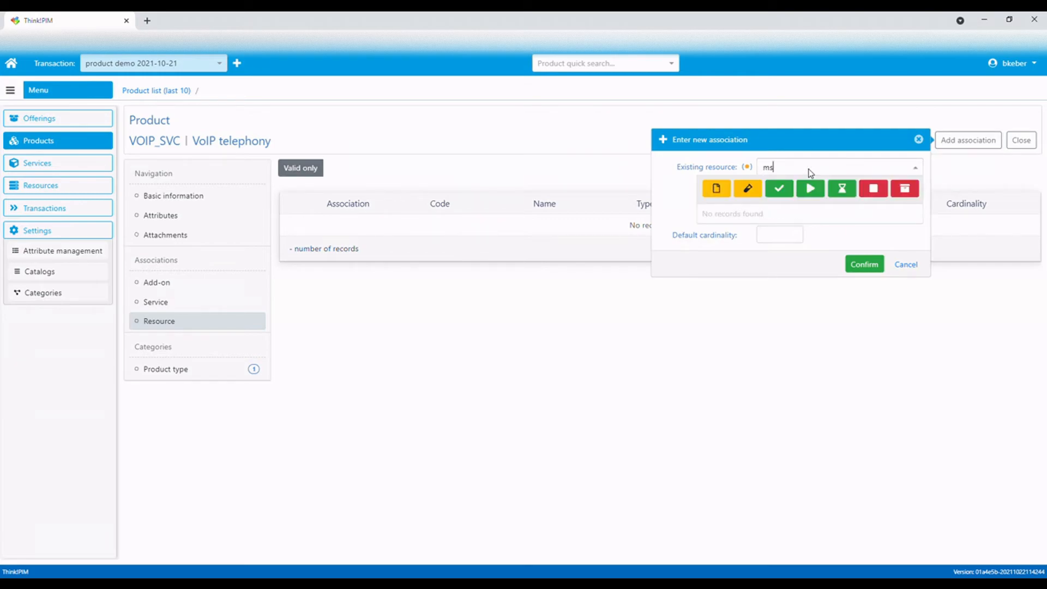
pyautogui.write('n')
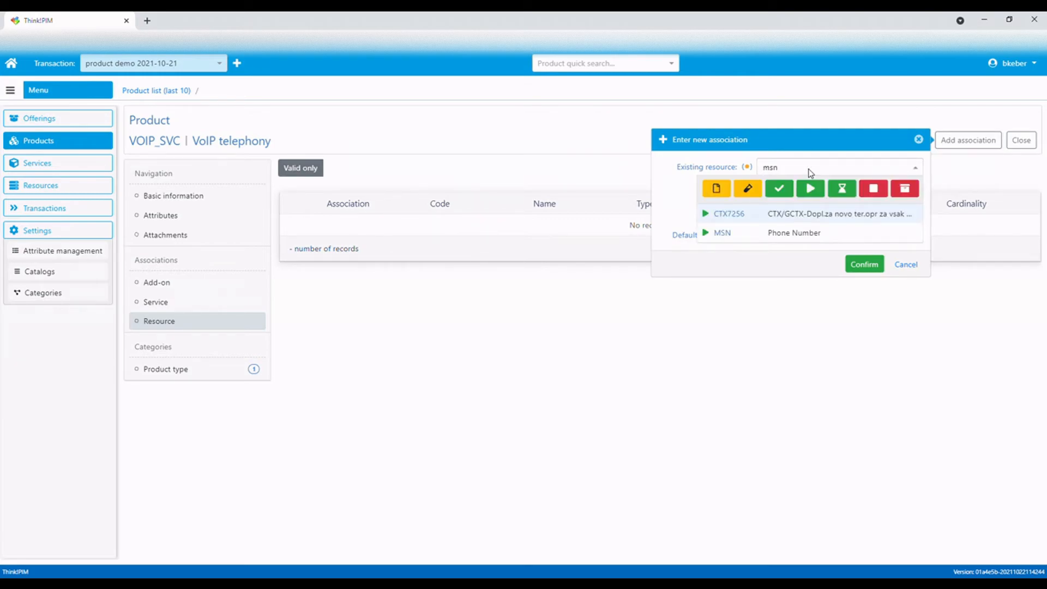
pyautogui.click(807, 235)
pyautogui.click(779, 220)
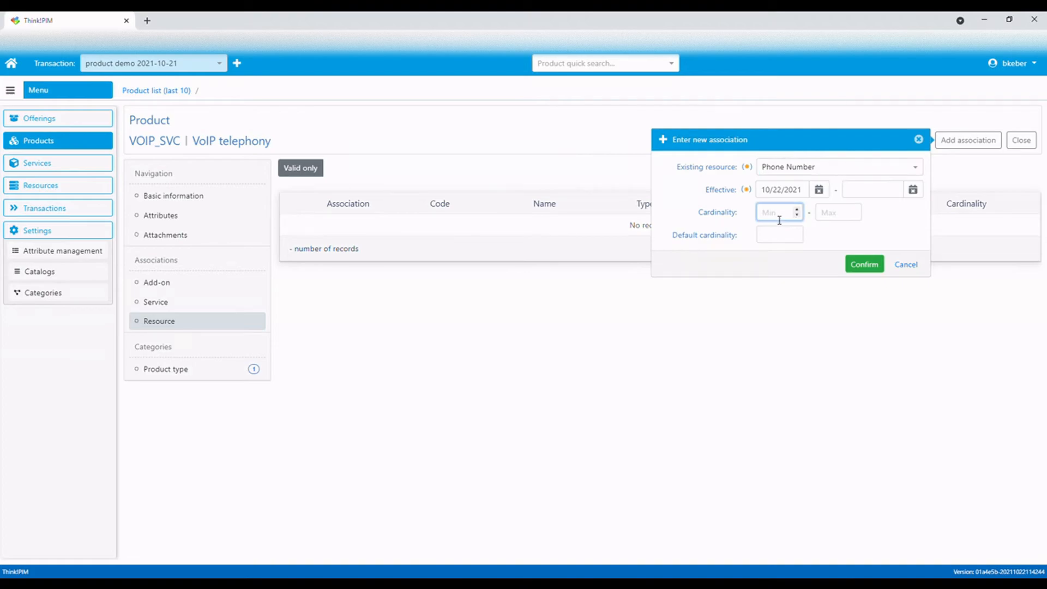
pyautogui.write('1')
pyautogui.click(827, 213)
pyautogui.write('1')
pyautogui.click(774, 238)
pyautogui.write('1')
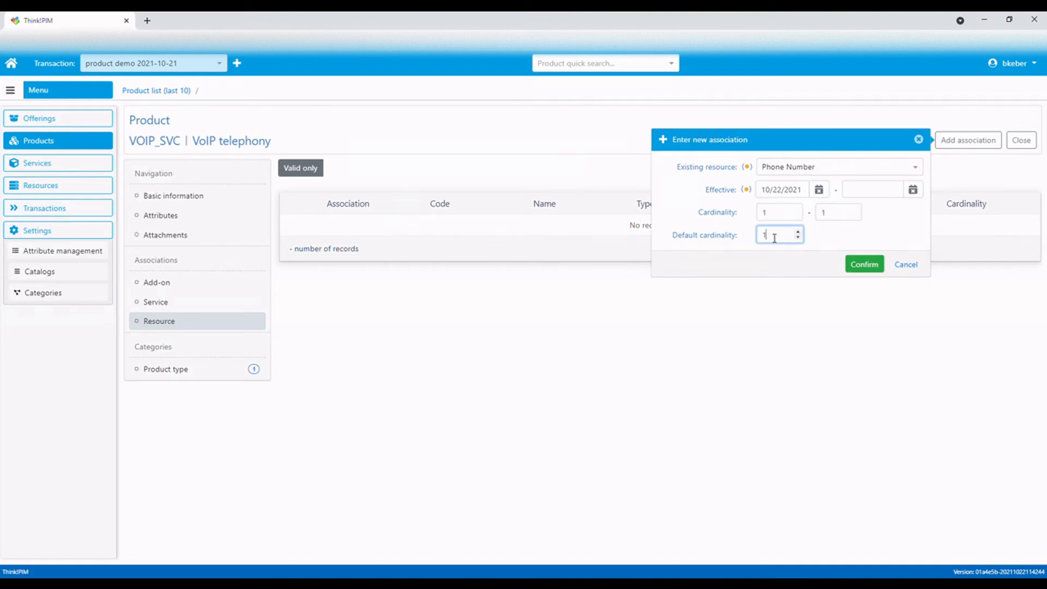
pyautogui.click(862, 268)
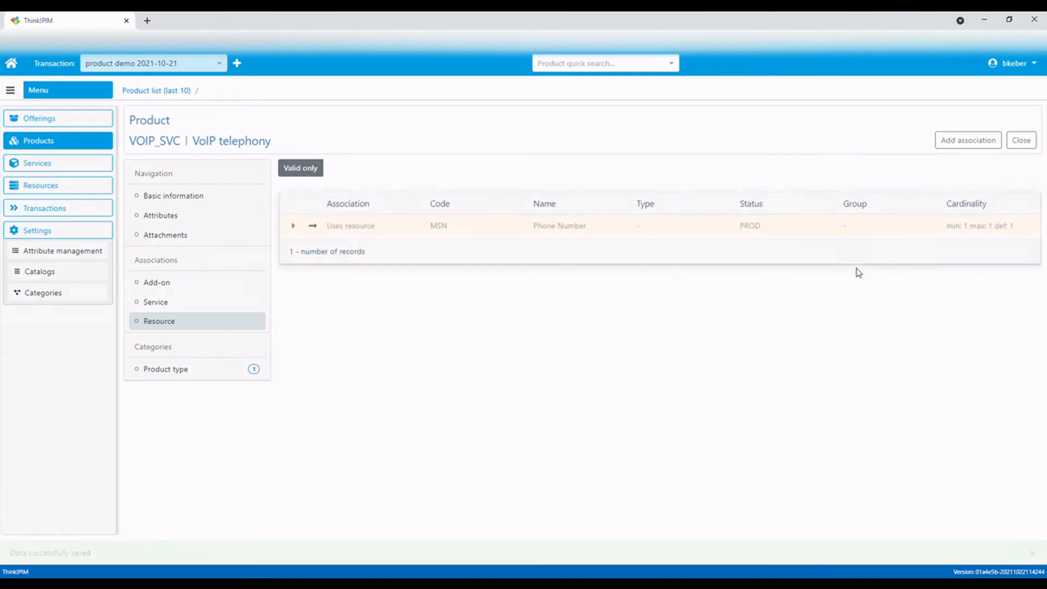
# Associate the VoIP telephone Cisco 7931G resource with the product, with cardinality 0 to 1 and default cardinality 1
pyautogui.click(957, 148)
pyautogui.click(828, 169)
pyautogui.write('cisco')
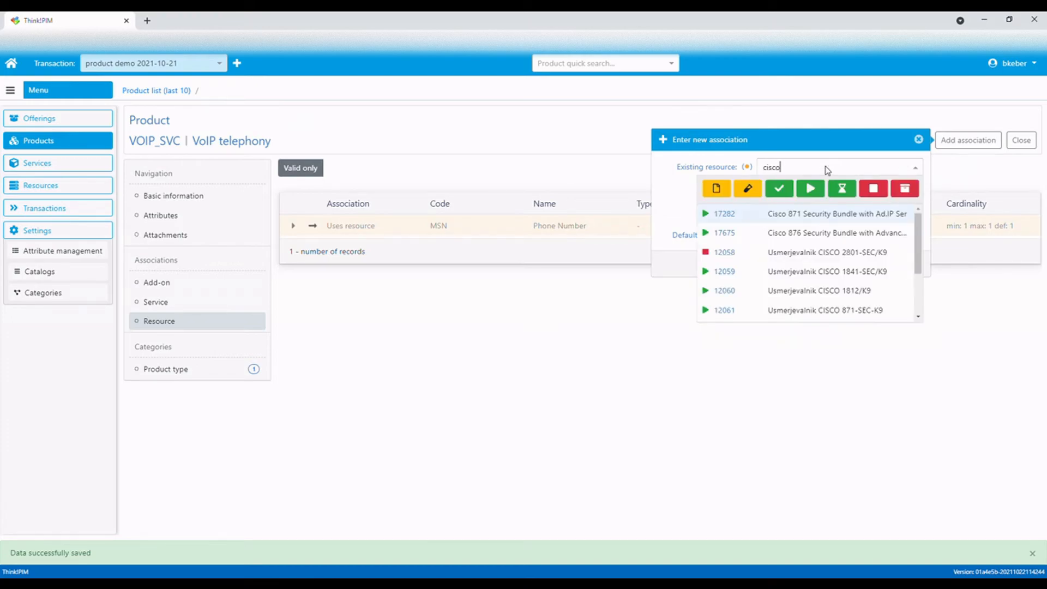
pyautogui.scroll(-3, 823, 229)
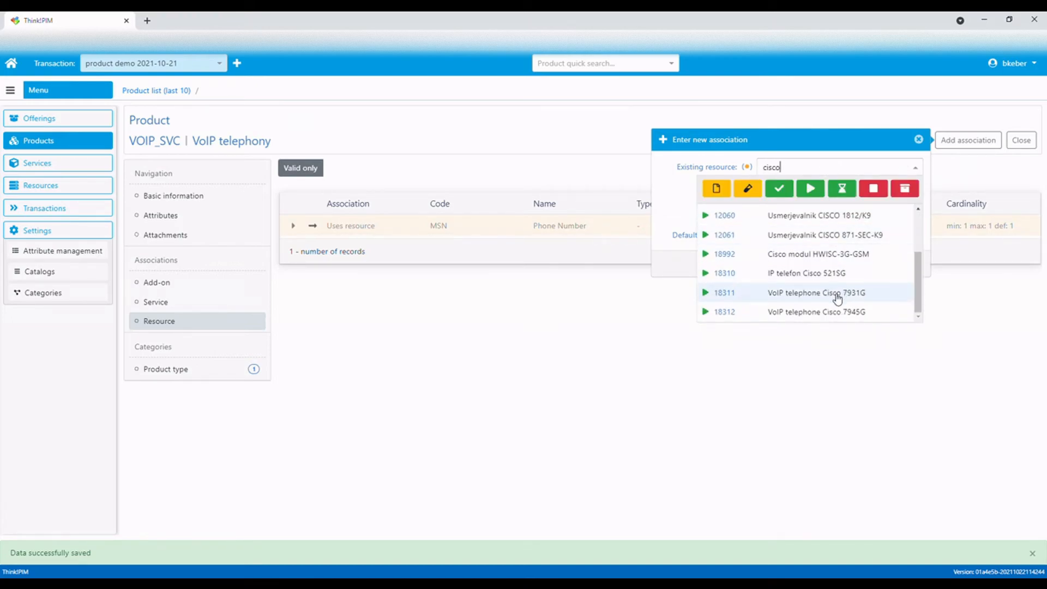
pyautogui.click(837, 297)
pyautogui.click(776, 218)
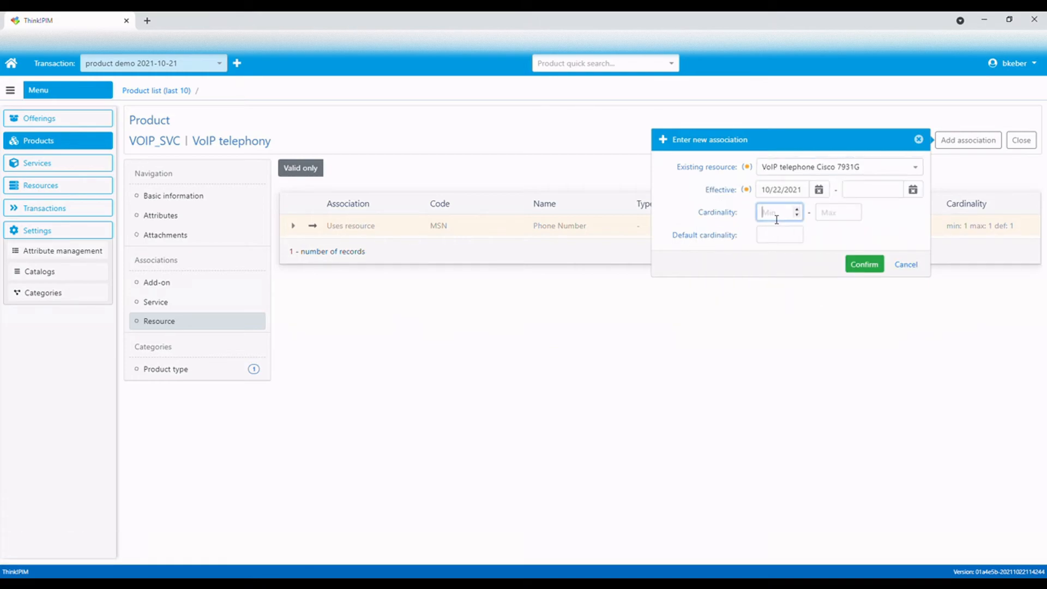
pyautogui.write('0')
pyautogui.click(828, 215)
pyautogui.write('1')
pyautogui.click(780, 235)
pyautogui.write('1')
pyautogui.click(859, 265)
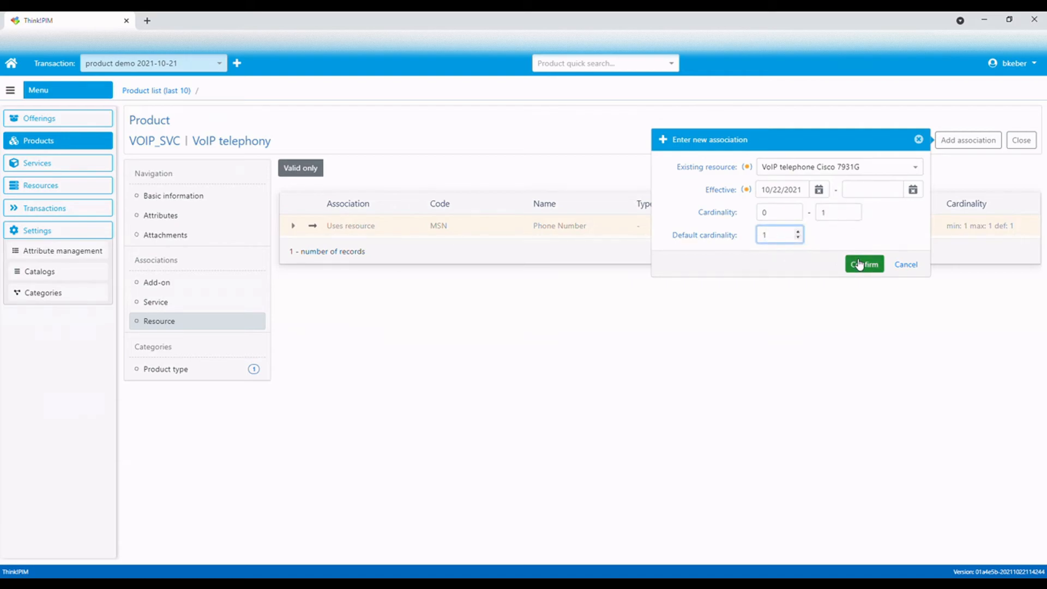
# Associate the VoIP telephone Cisco 7945G resource with the product, with cardinality 0 to 1 and default cardinality 0
pyautogui.click(972, 143)
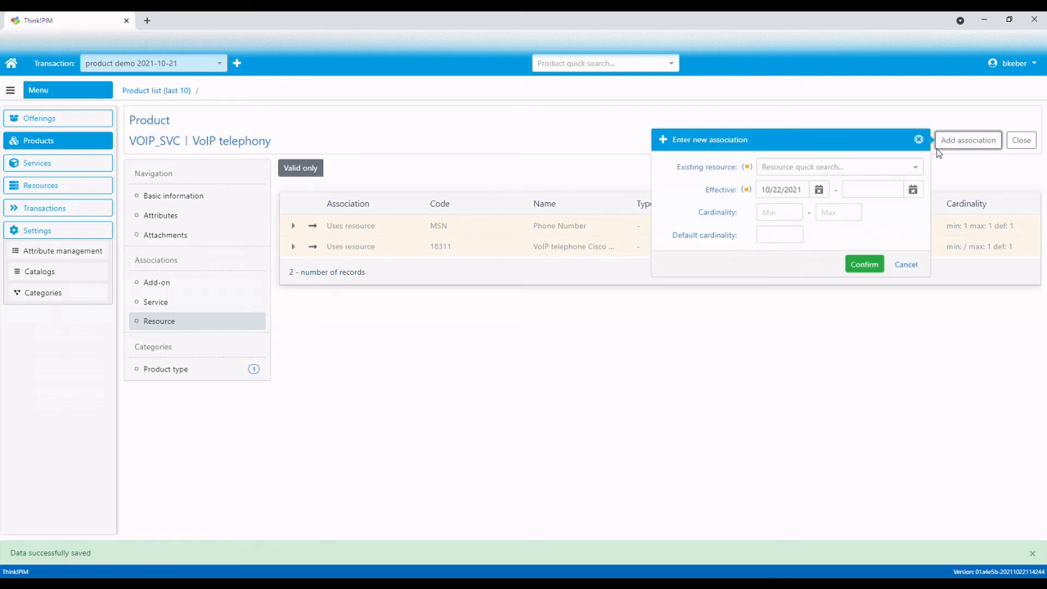
pyautogui.click(844, 170)
pyautogui.write('cisco')
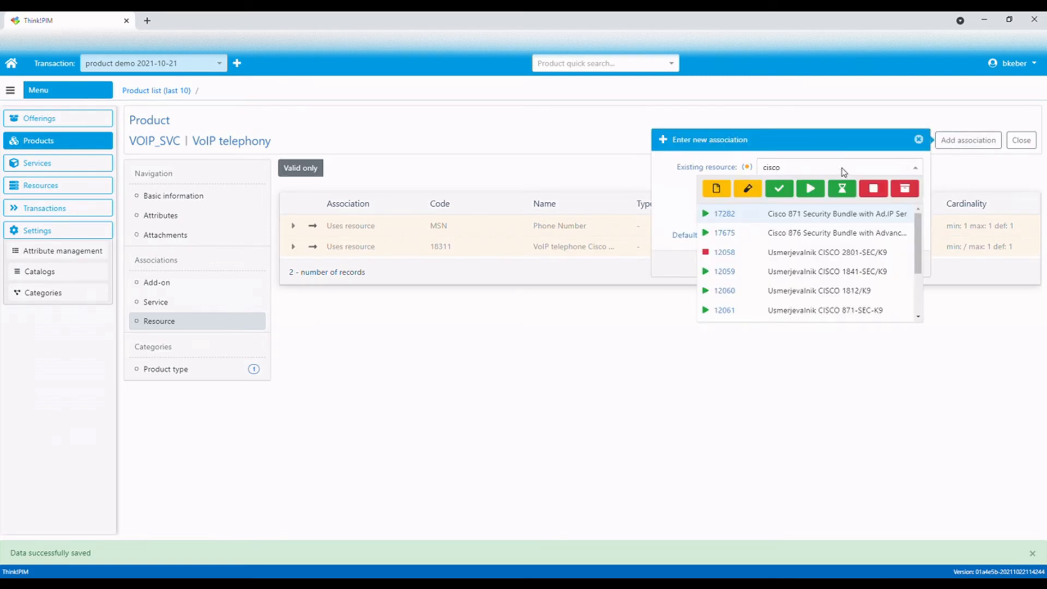
pyautogui.scroll(-2, 856, 273)
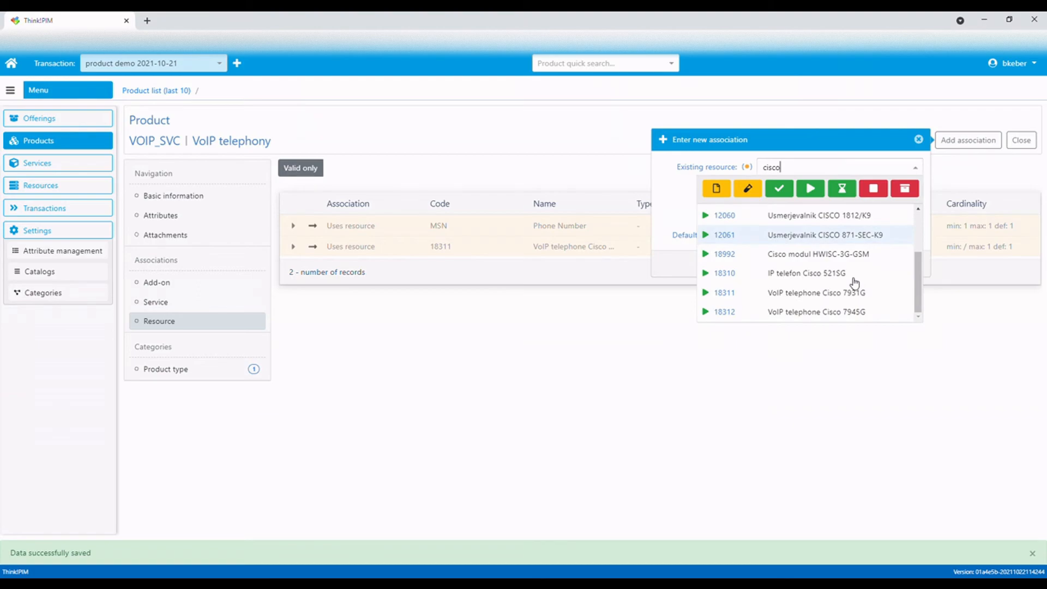
pyautogui.click(851, 313)
pyautogui.click(778, 215)
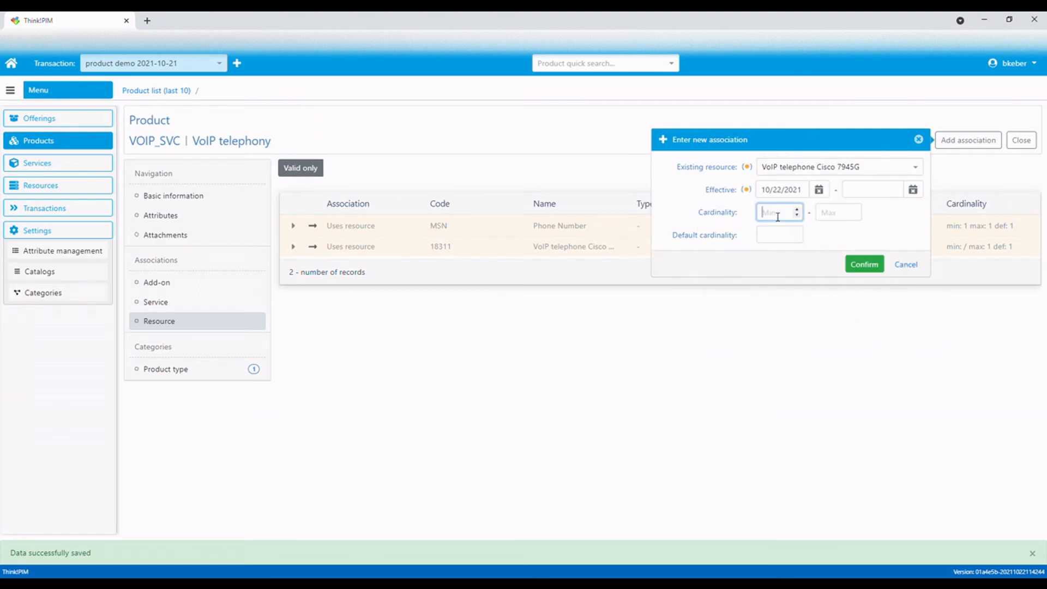
pyautogui.write('0')
pyautogui.click(834, 219)
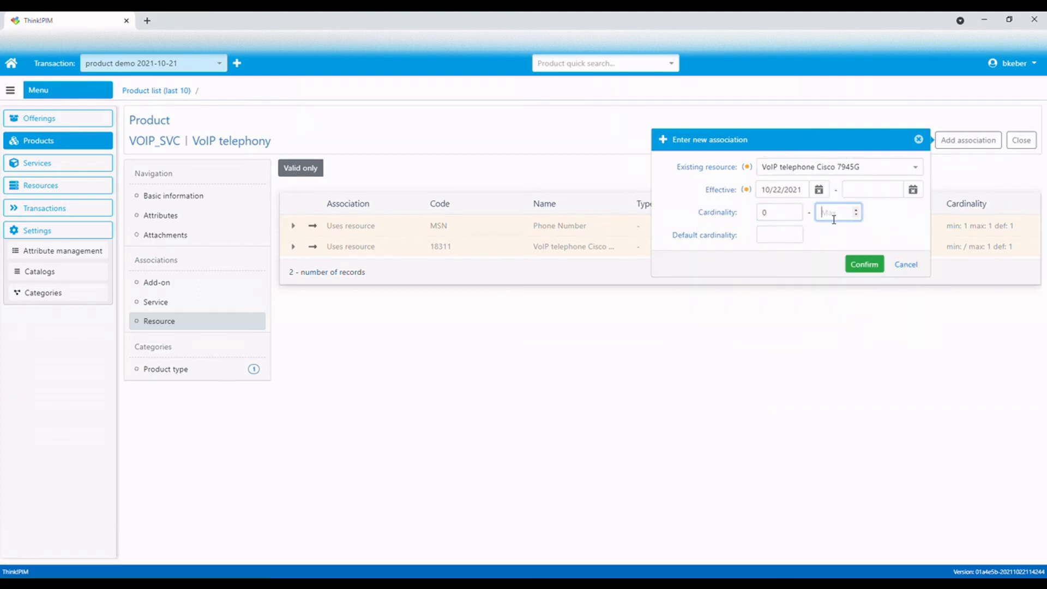
pyautogui.write('1')
pyautogui.click(776, 237)
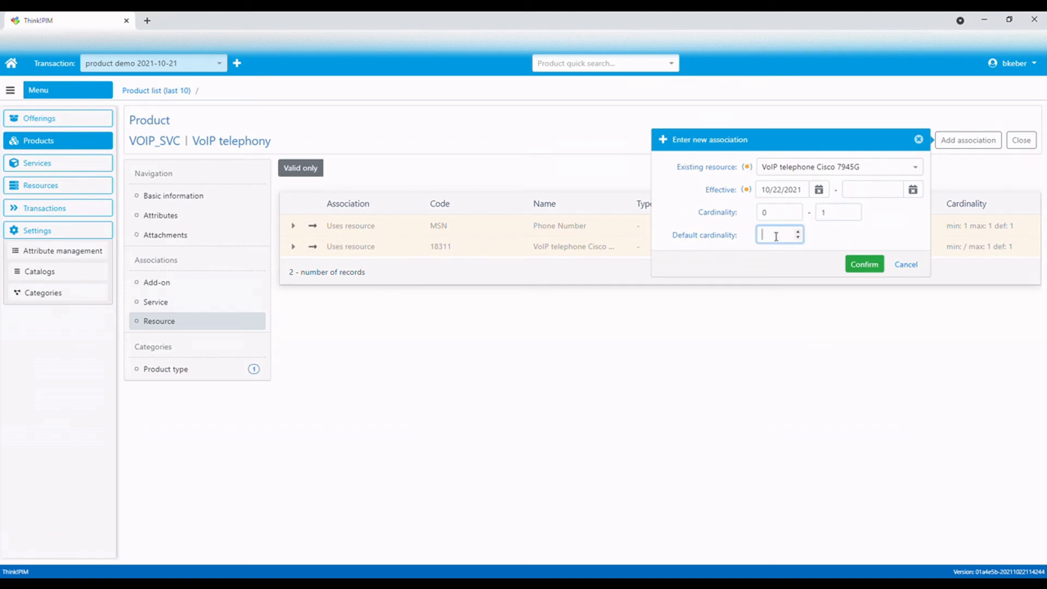
pyautogui.write('0')
pyautogui.click(864, 265)
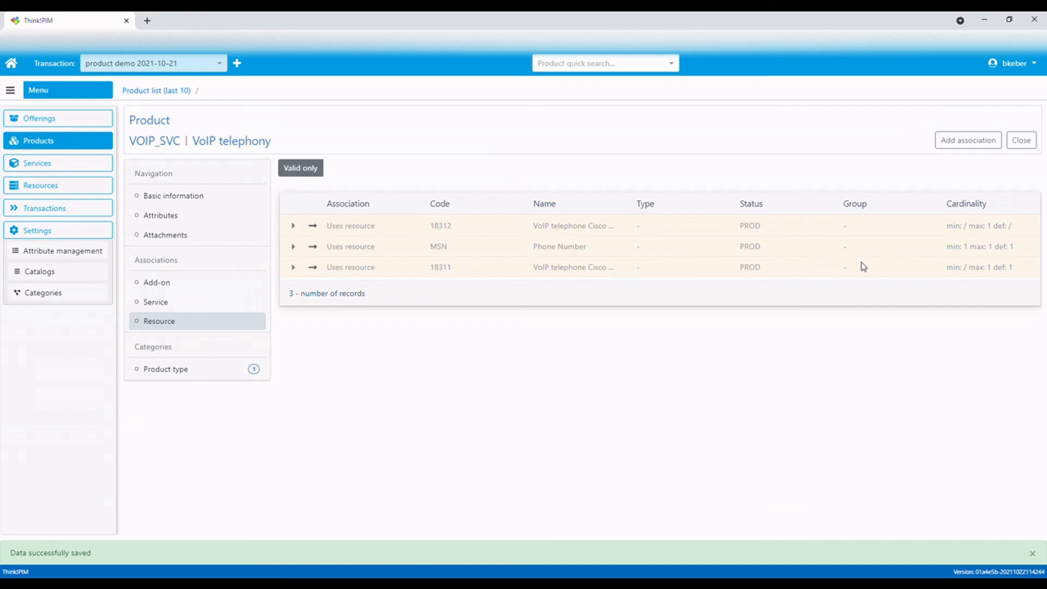
# Create an associations diagram of the product showing its Service and Resource associations
pyautogui.click(177, 265)
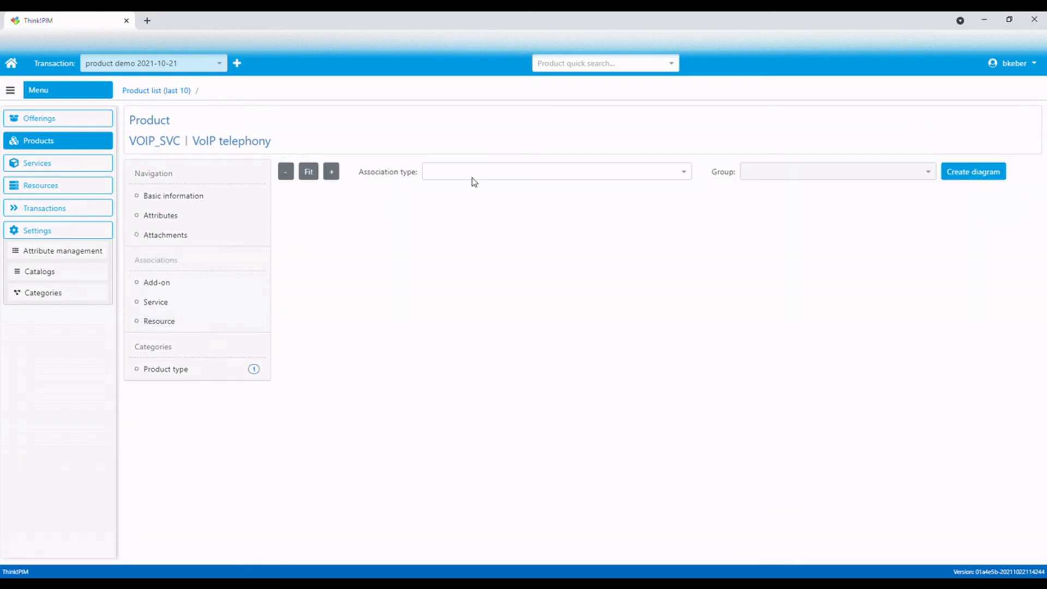
pyautogui.click(687, 174)
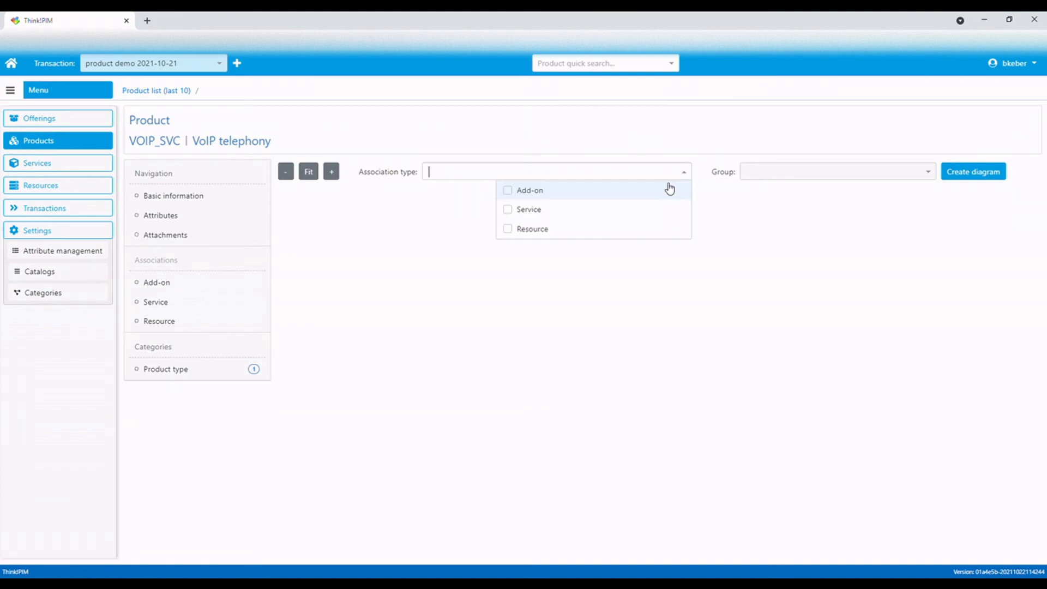
pyautogui.click(509, 212)
pyautogui.click(520, 230)
pyautogui.click(813, 238)
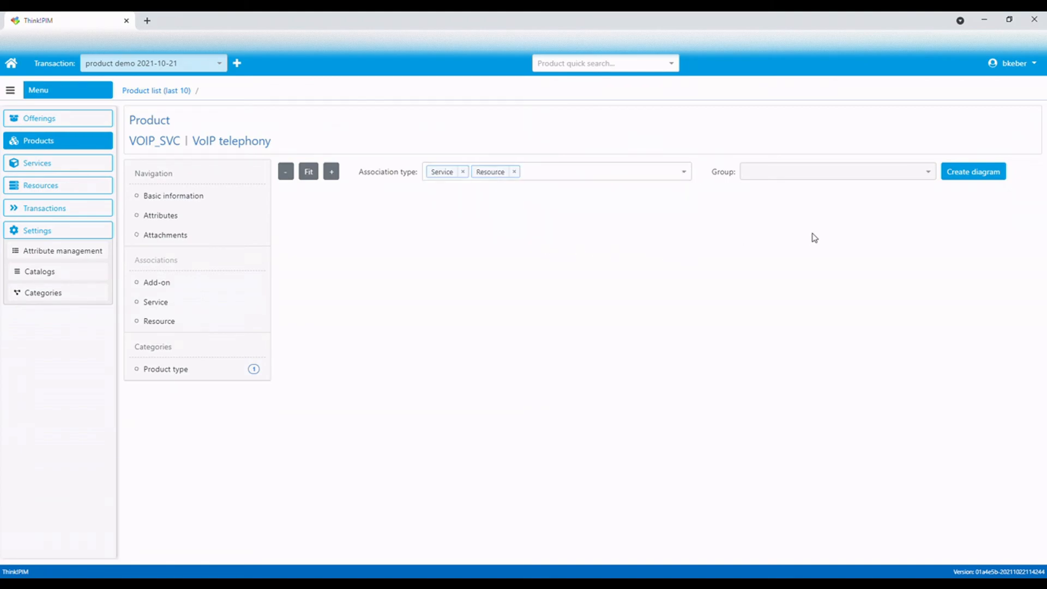
pyautogui.click(964, 184)
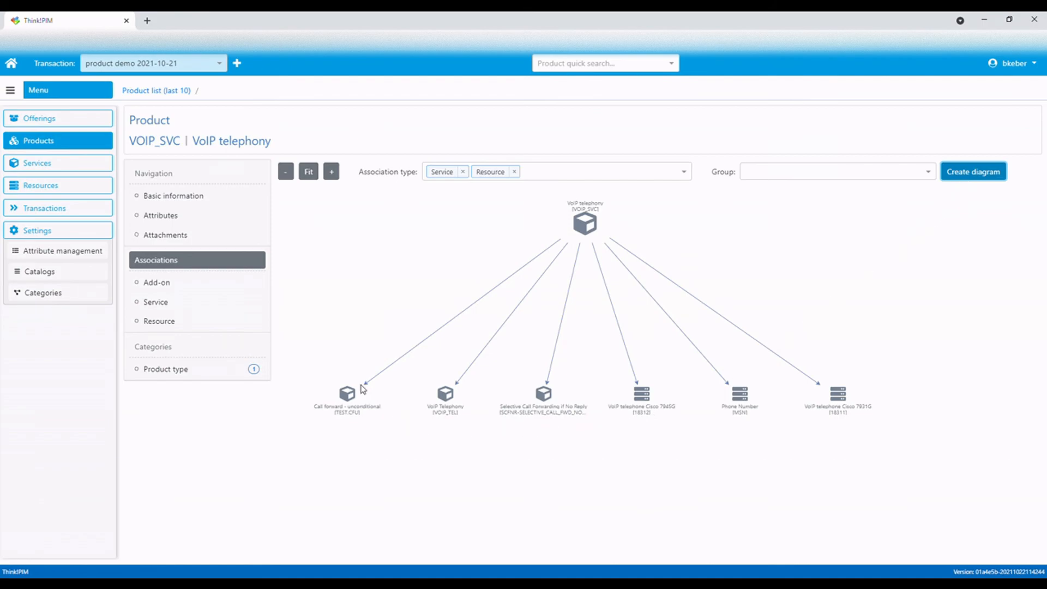
# Edit the product's basic information, set its status to approved, and save
pyautogui.click(188, 195)
pyautogui.click(989, 141)
pyautogui.click(506, 384)
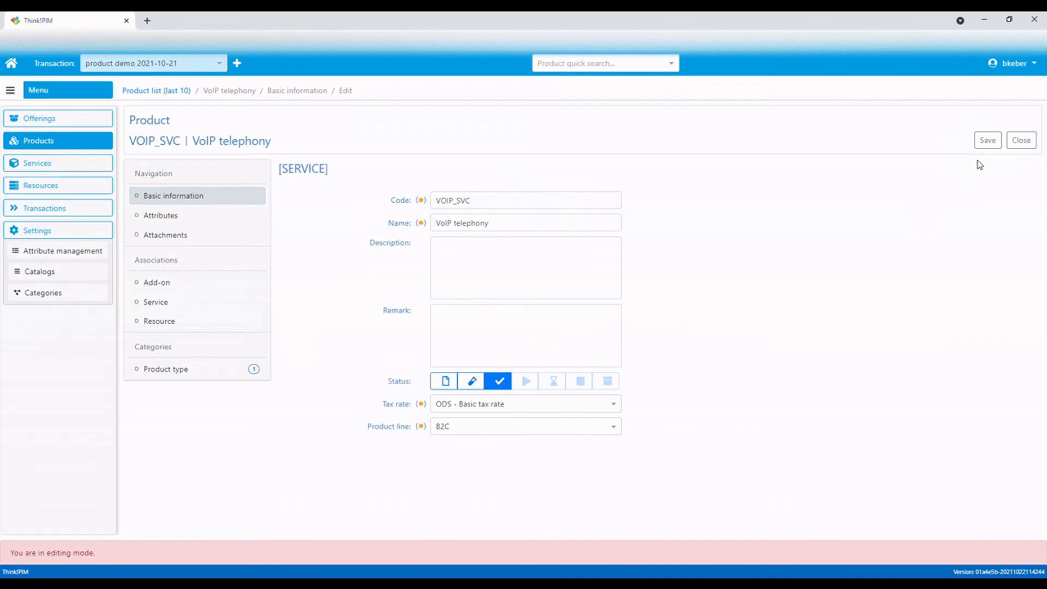
pyautogui.click(990, 143)
pyautogui.click(991, 143)
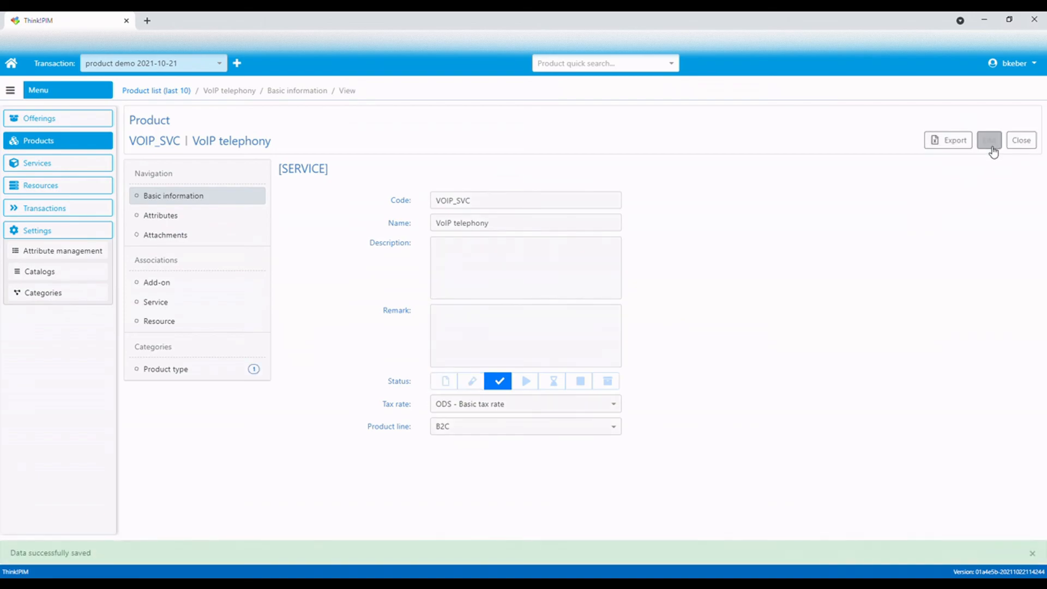
# Set the product's status to production, save, and return to the product list
pyautogui.click(525, 383)
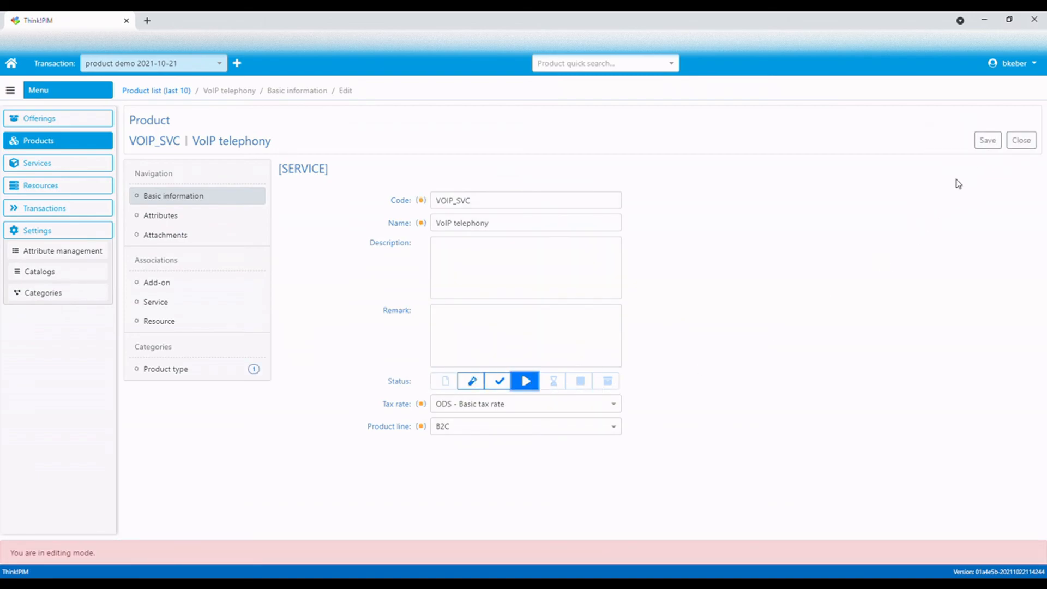
pyautogui.click(990, 143)
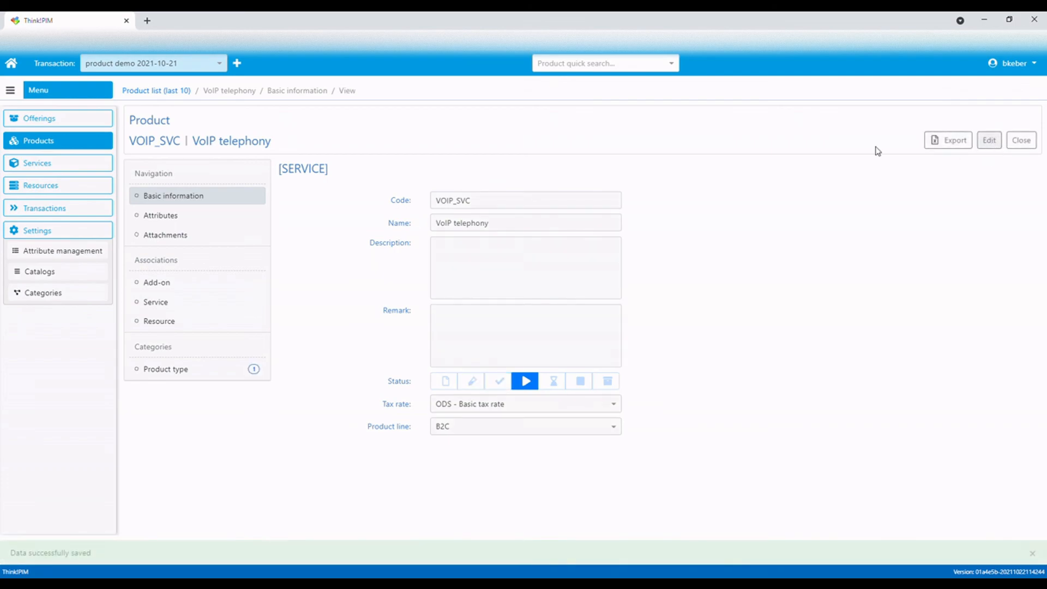
pyautogui.click(169, 91)
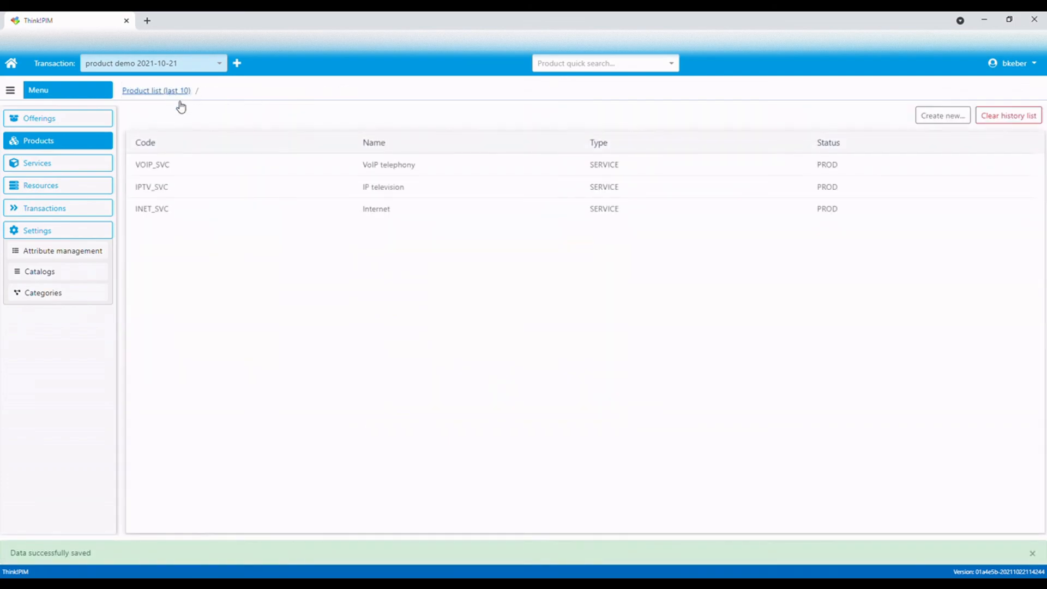